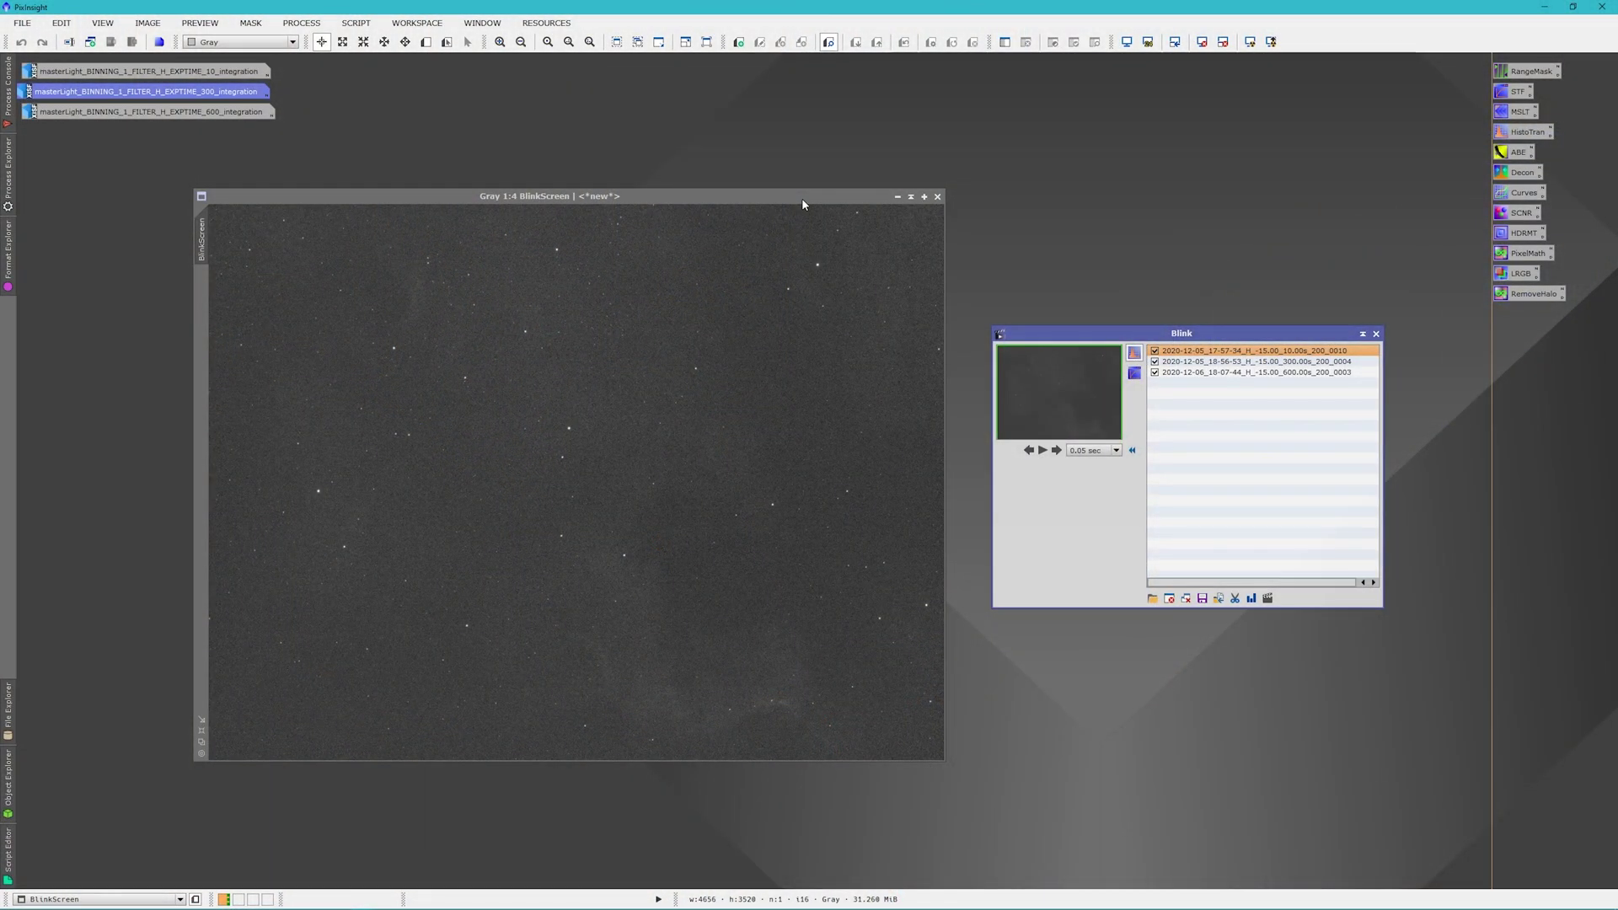
Compare the single 10-second, 300-second and 600-second H-alpha frames one after another in Blink.
left_click_drag(802, 199, 803, 180)
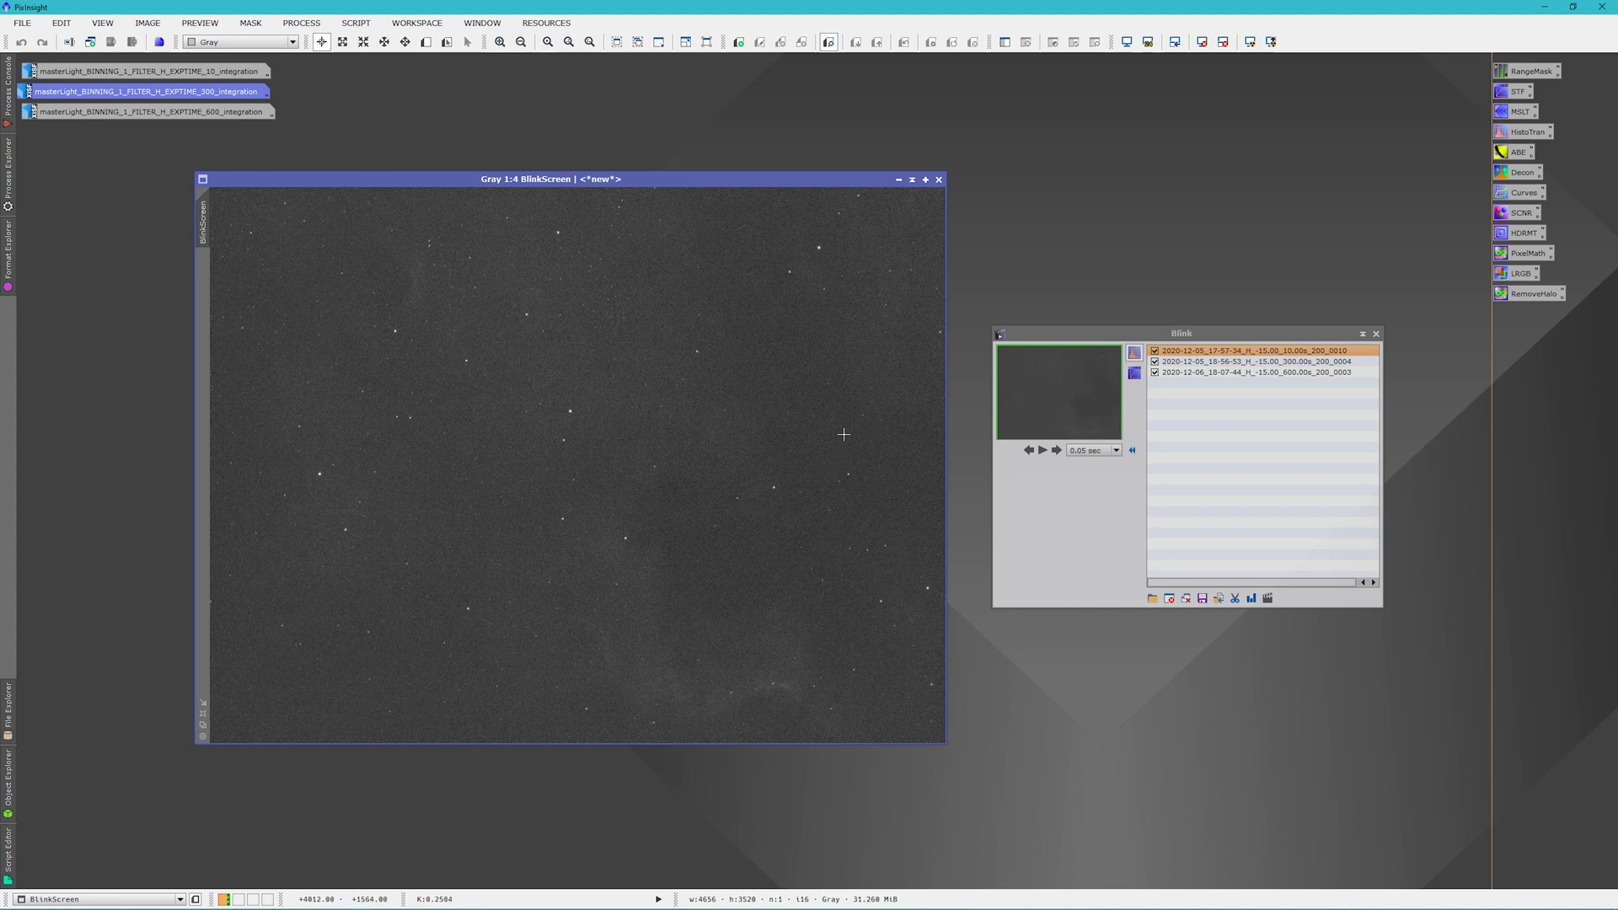
left_click(1239, 365)
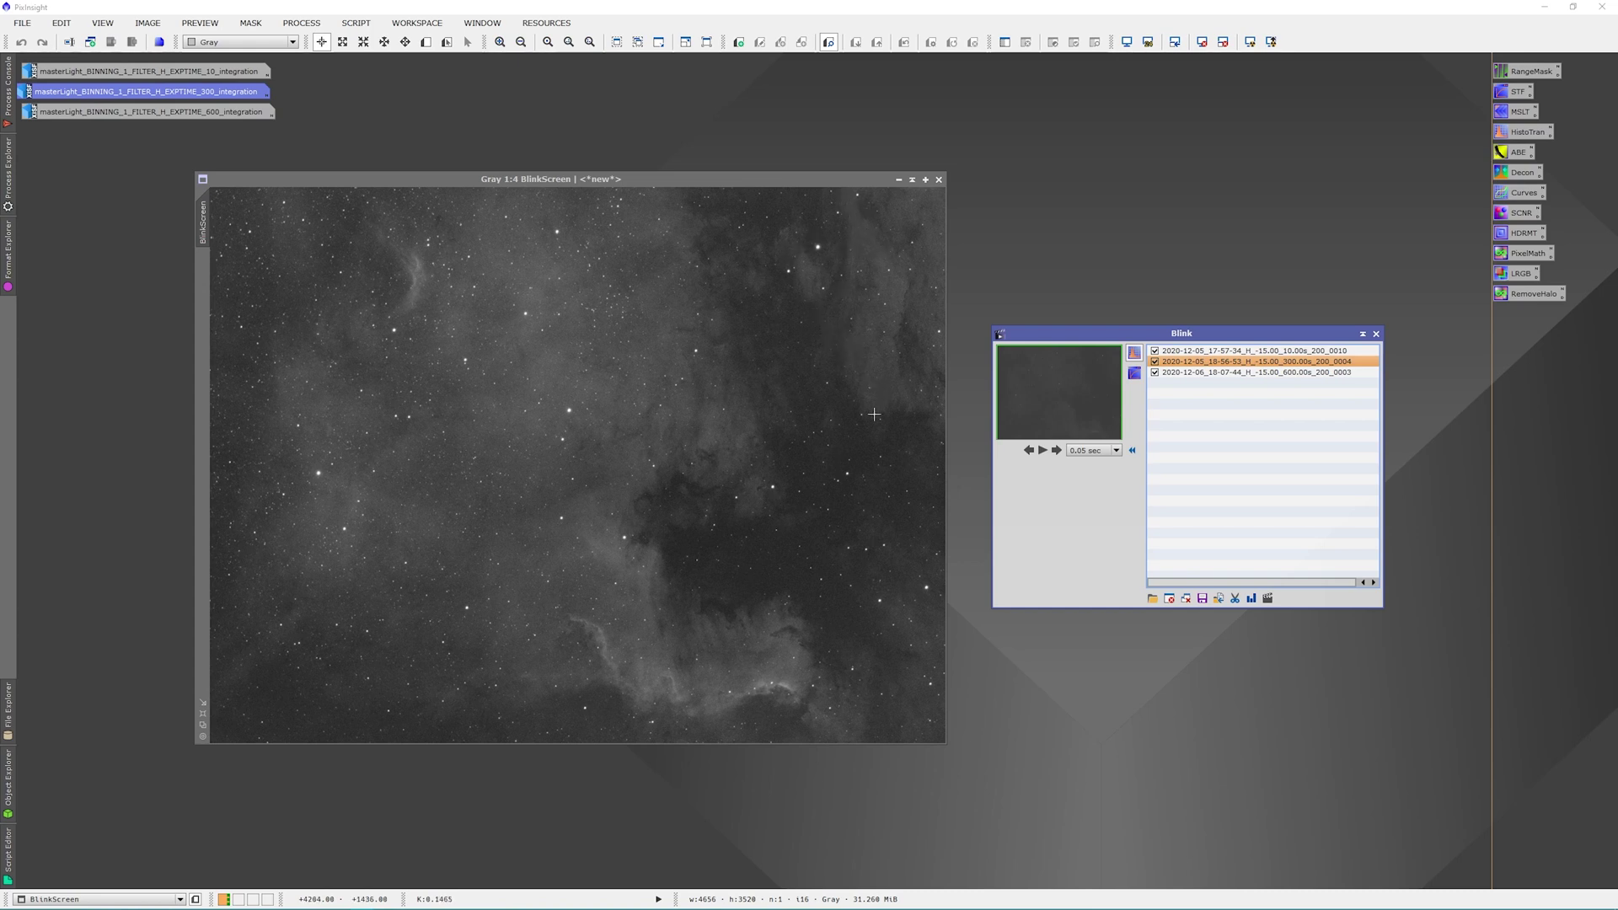
left_click(1221, 374)
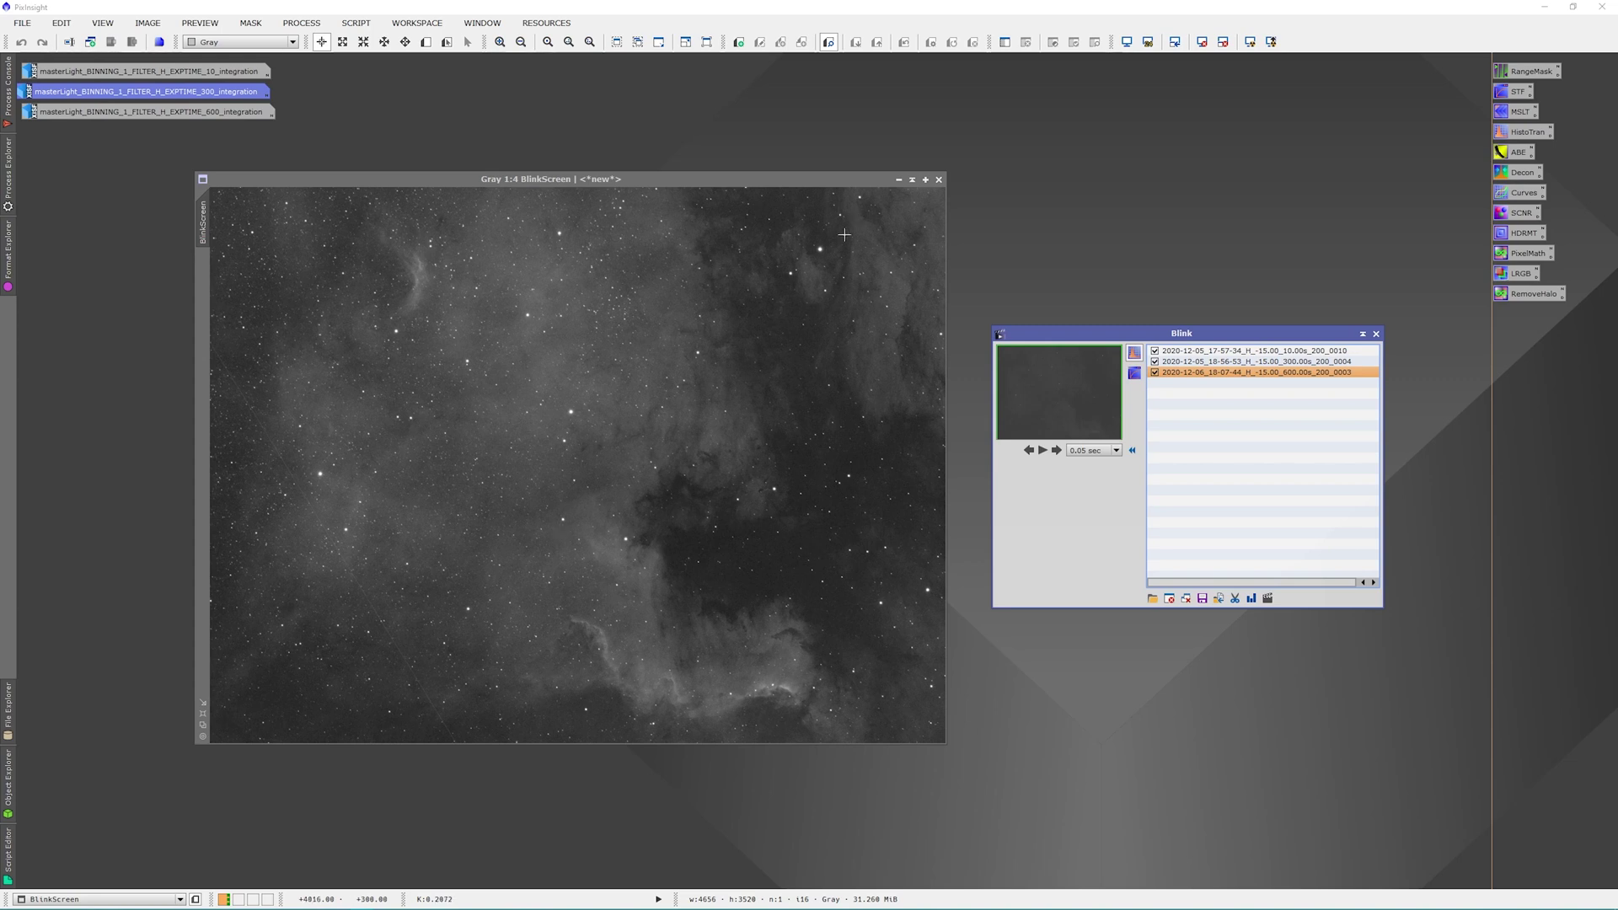
left_click(1196, 362)
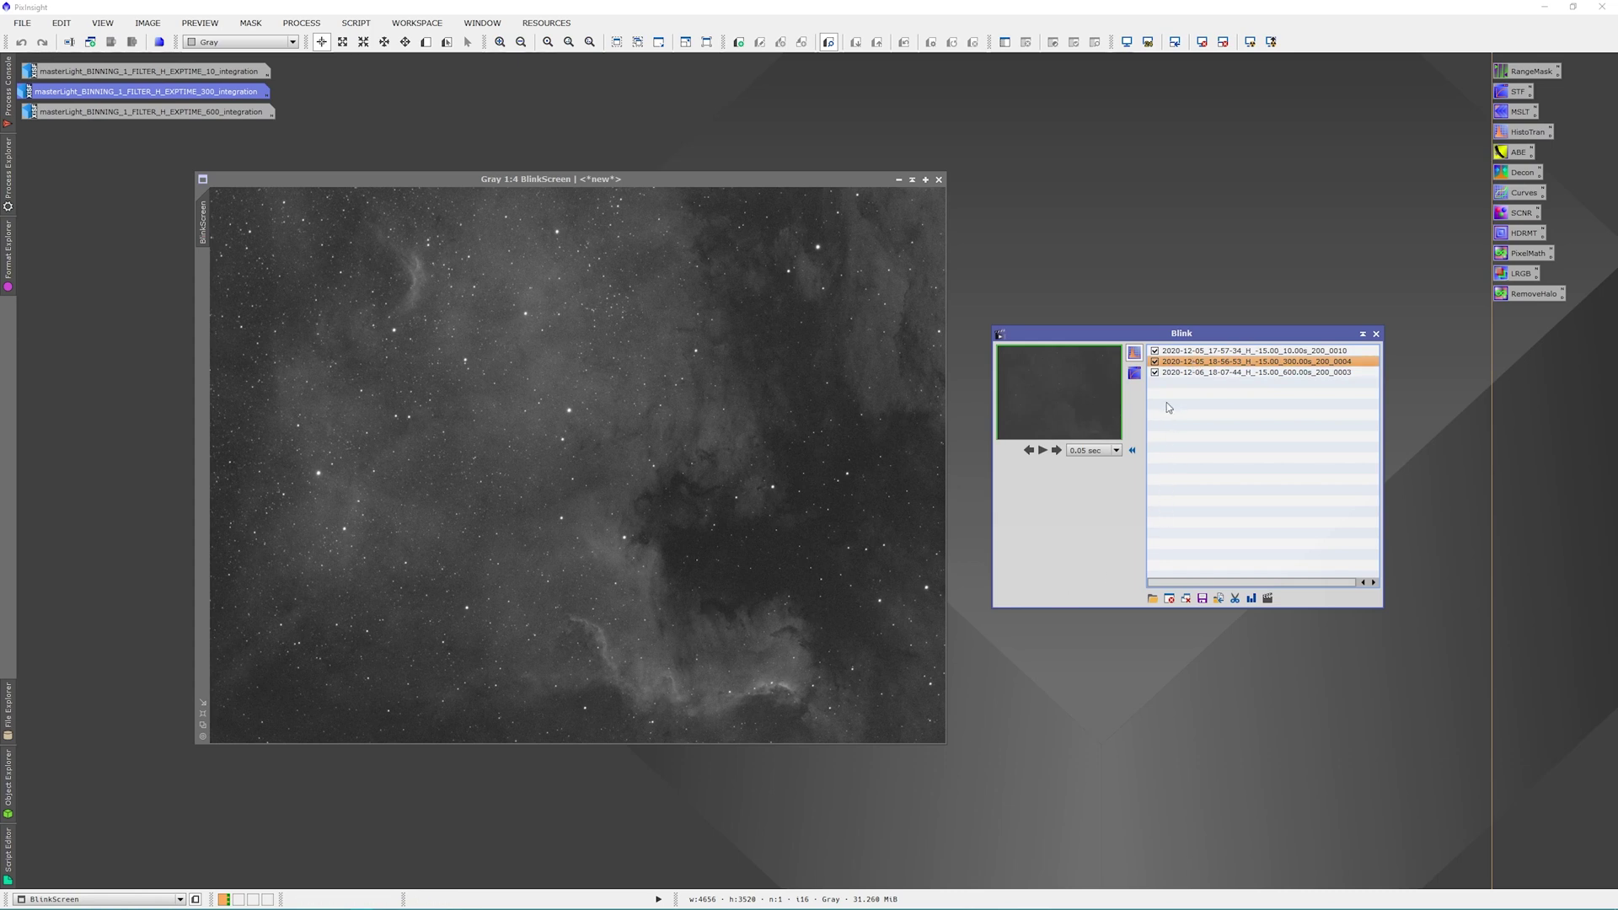
left_click(1202, 352)
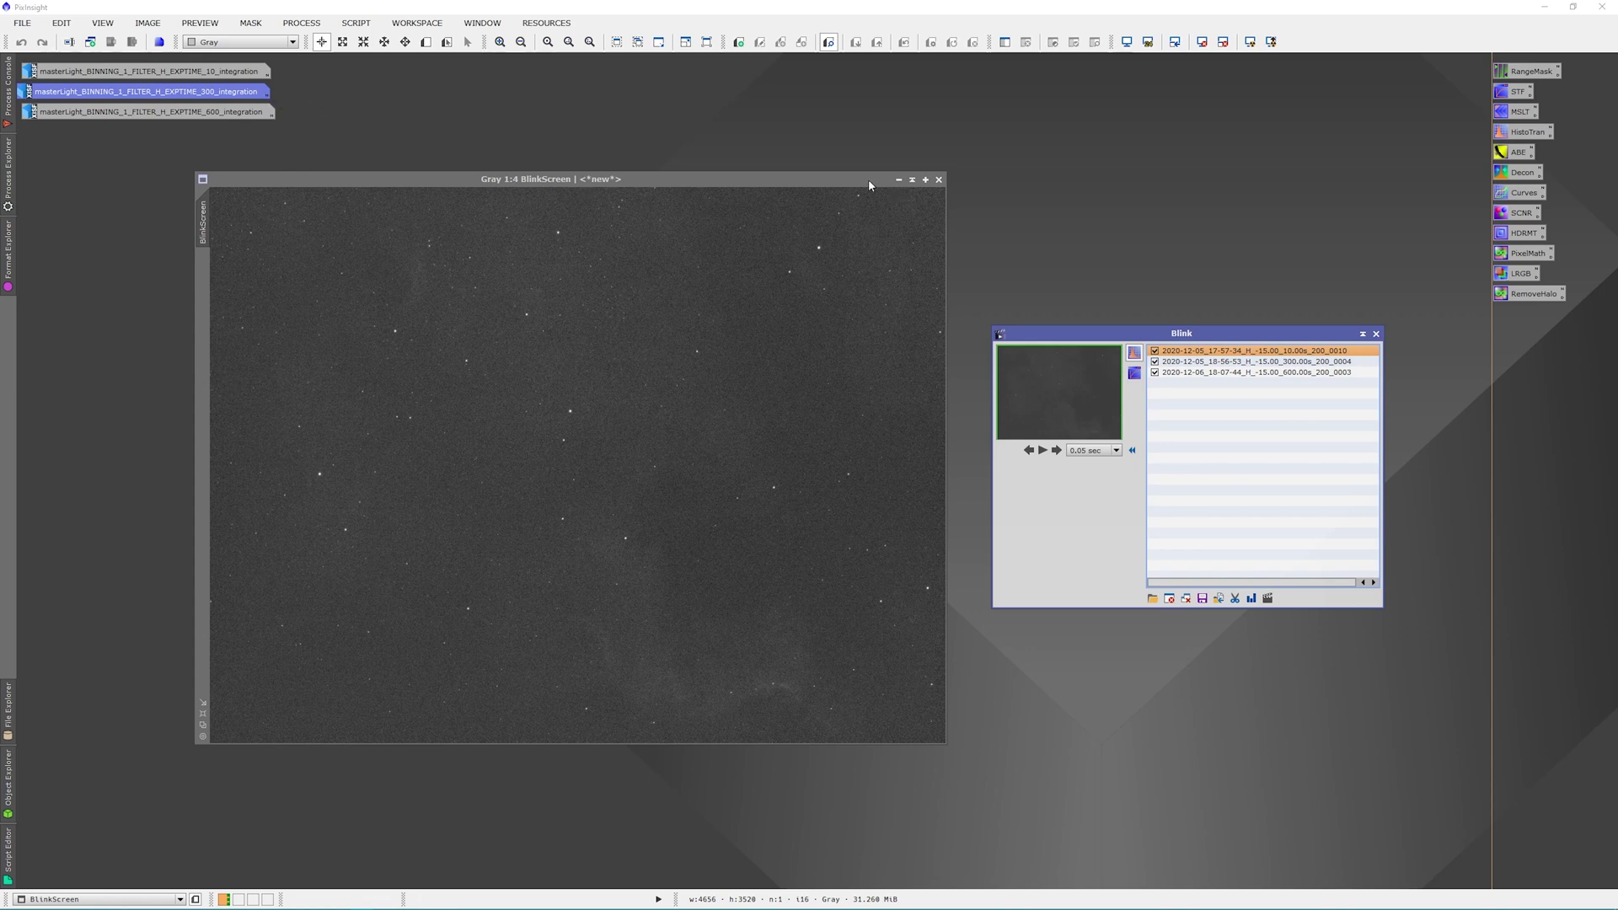
Iconize the BlinkScreen image out of the way and open the 10-second master light in the middle of the workspace.
left_click(898, 179)
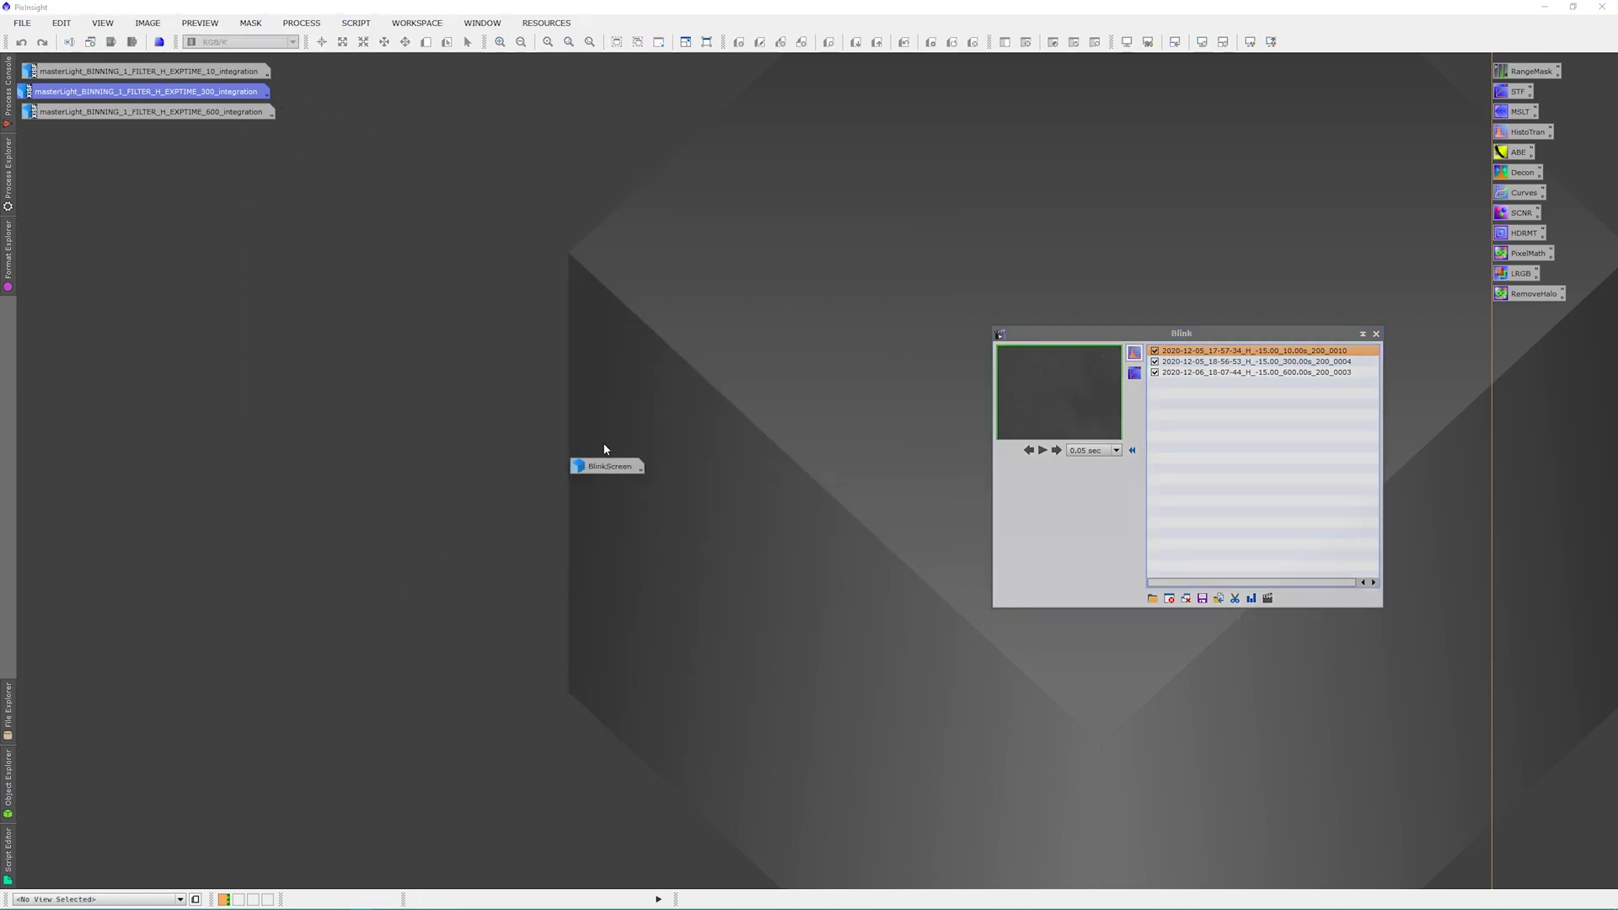
left_click_drag(605, 464, 1278, 111)
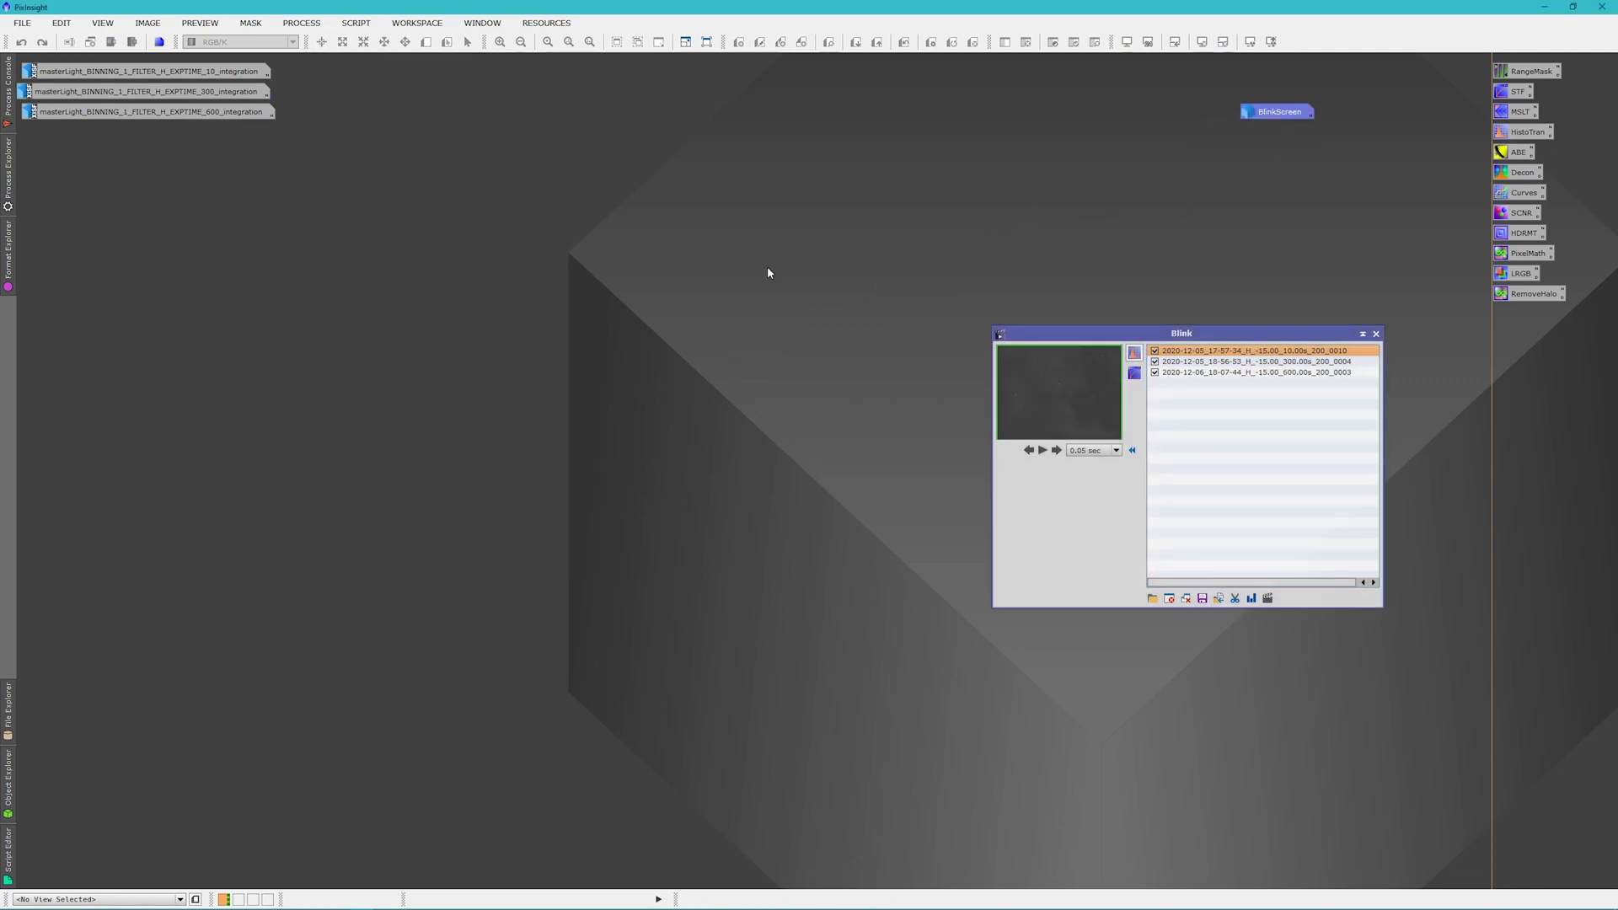
double_click(139, 72)
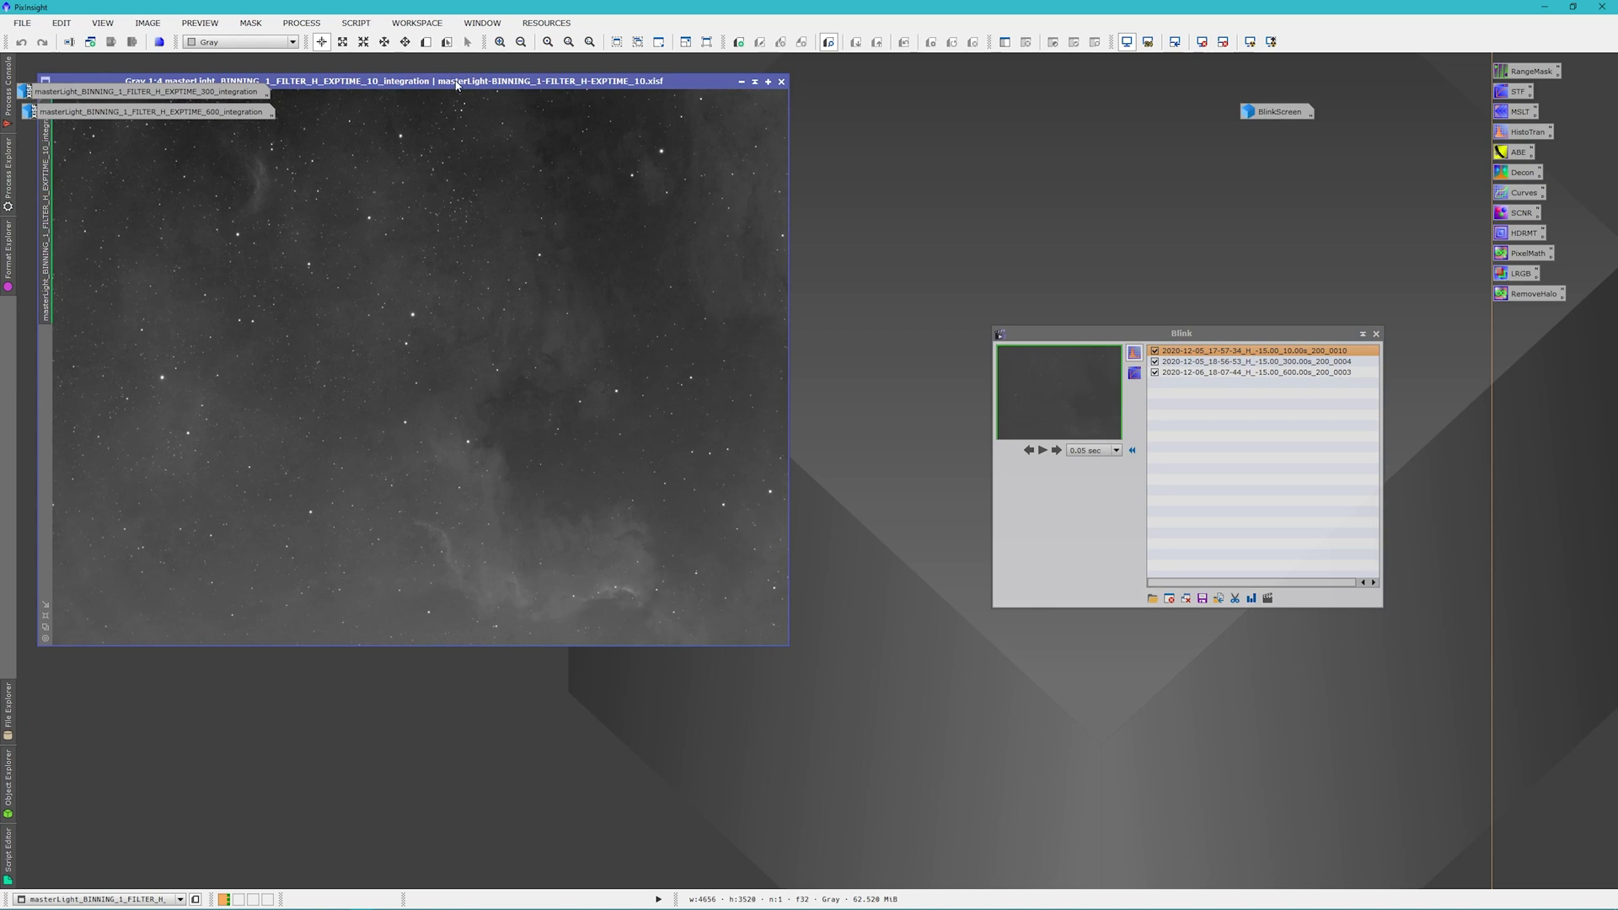
left_click_drag(456, 83, 634, 198)
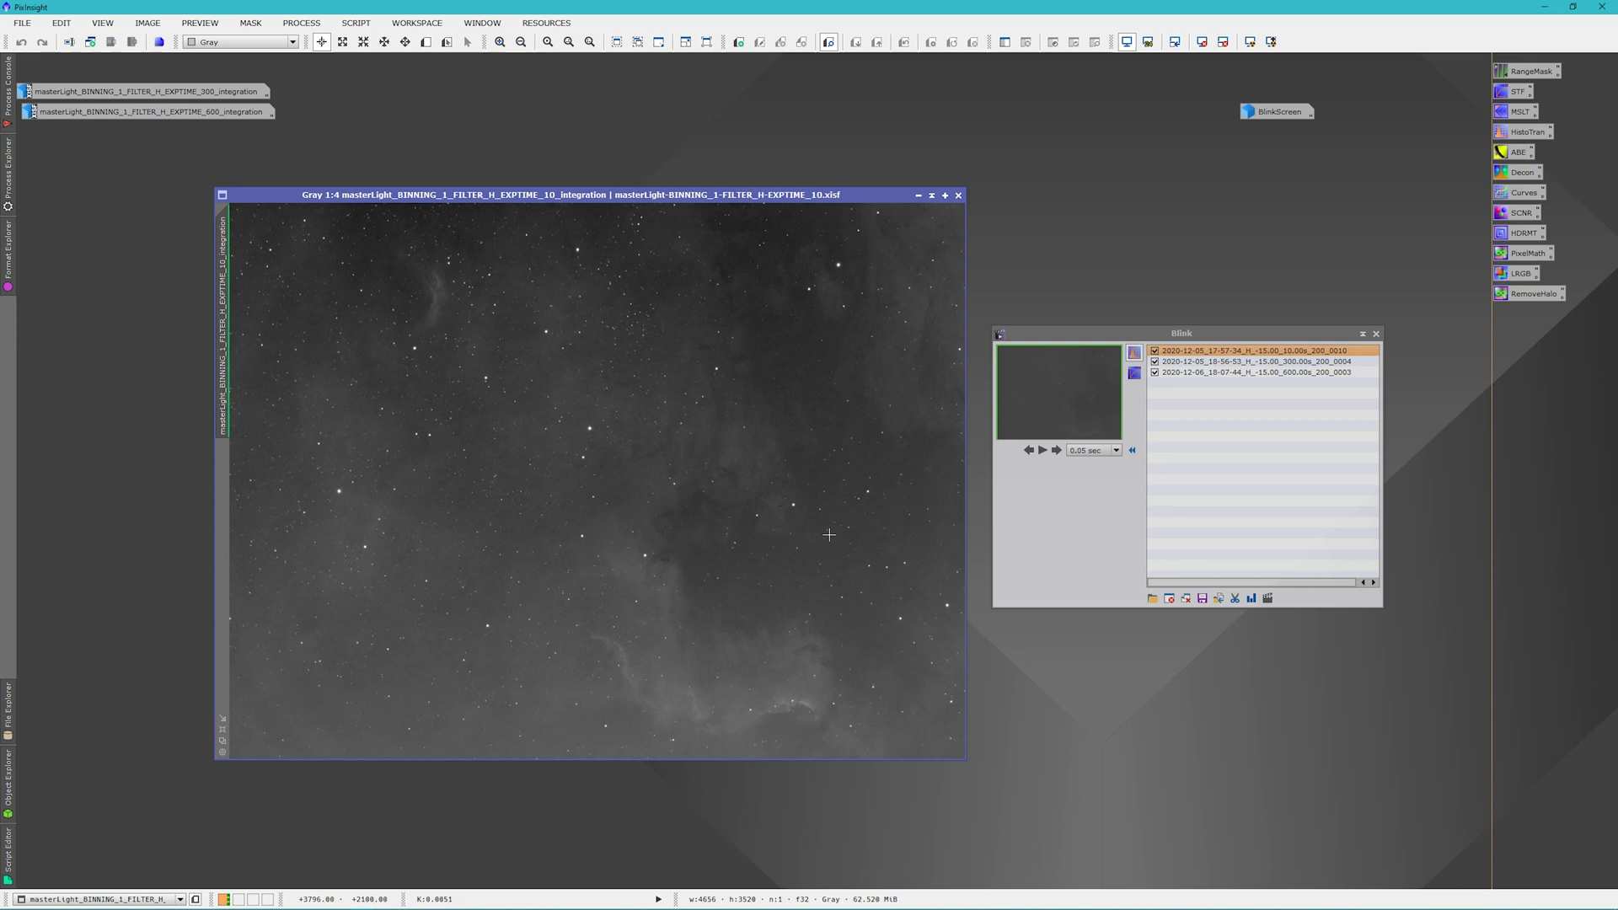
Open the 300-second and 600-second master light images from their icons and spread their windows apart.
double_click(131, 98)
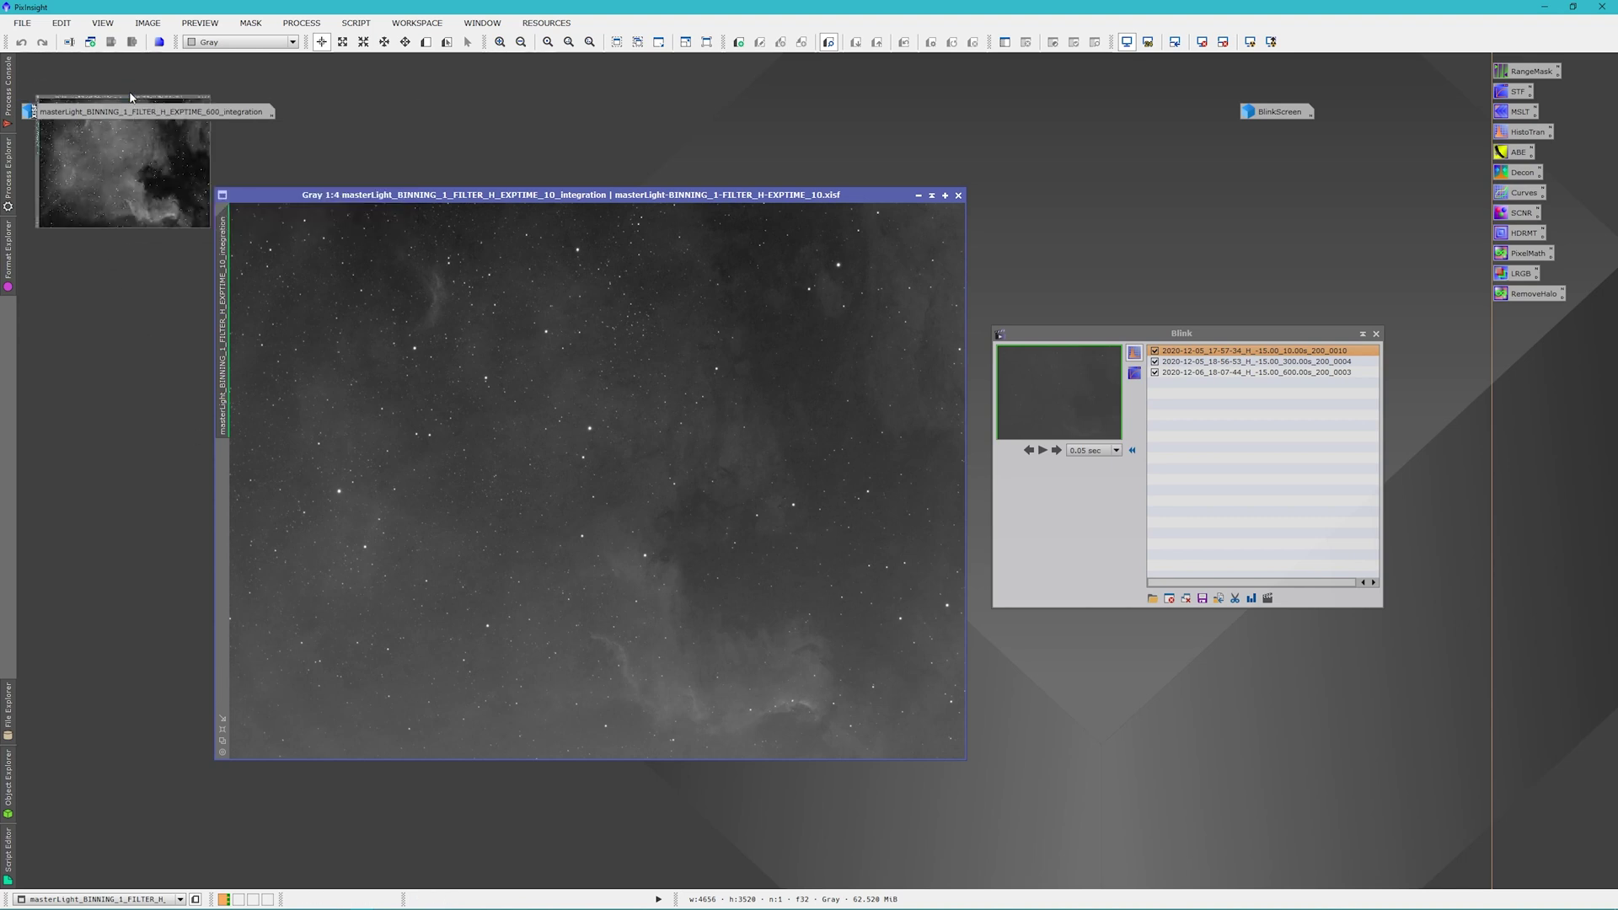
left_click_drag(541, 151, 692, 152)
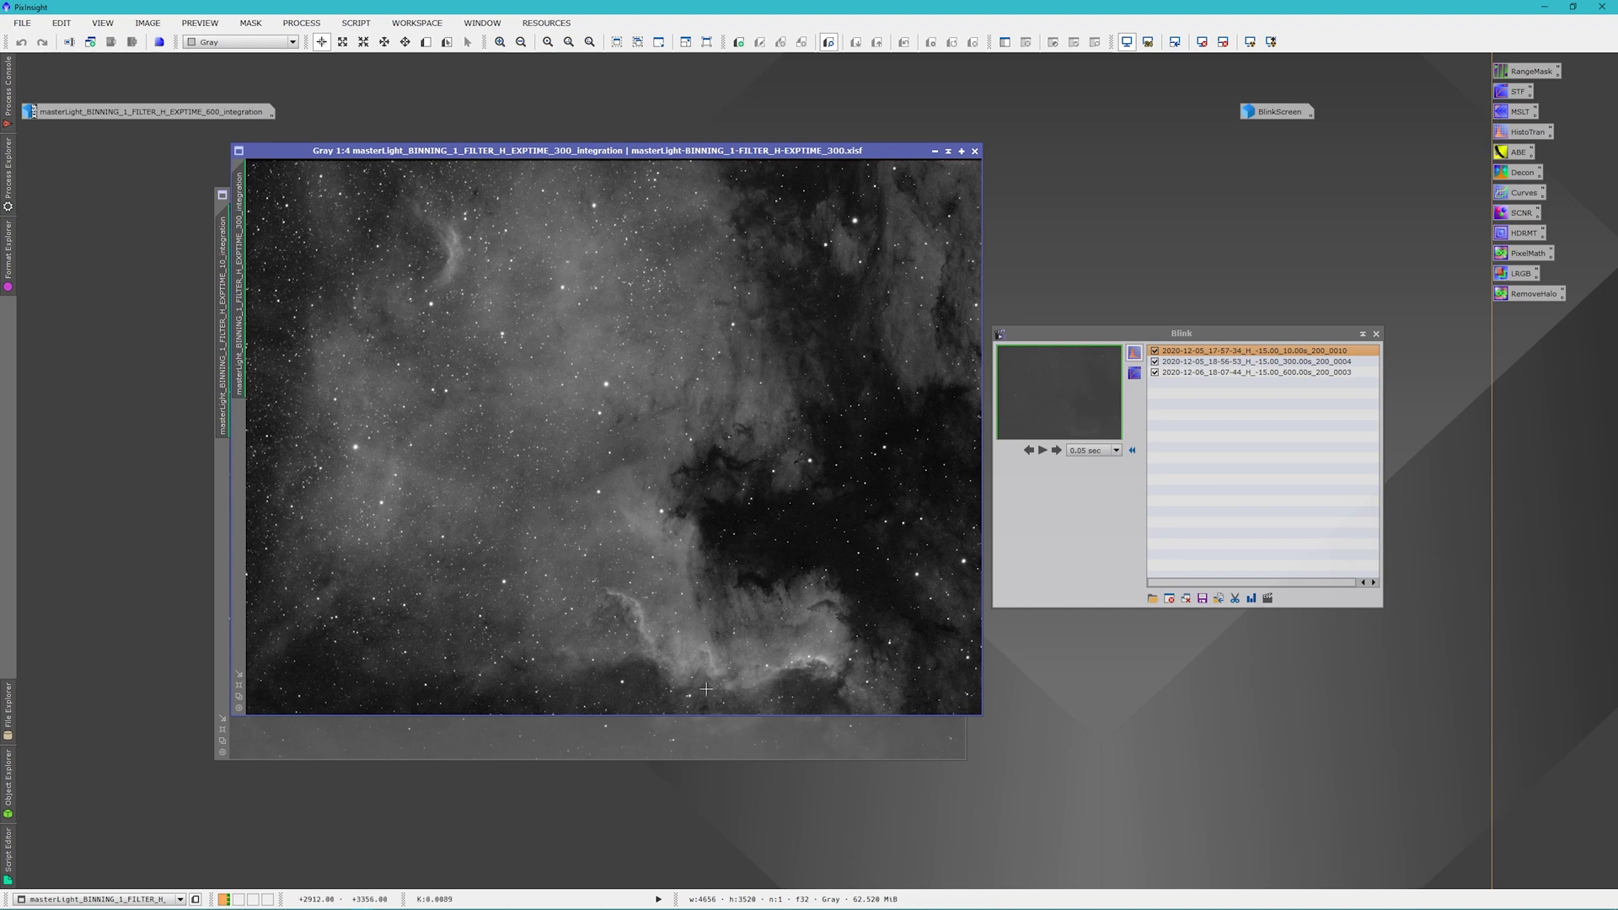
double_click(113, 110)
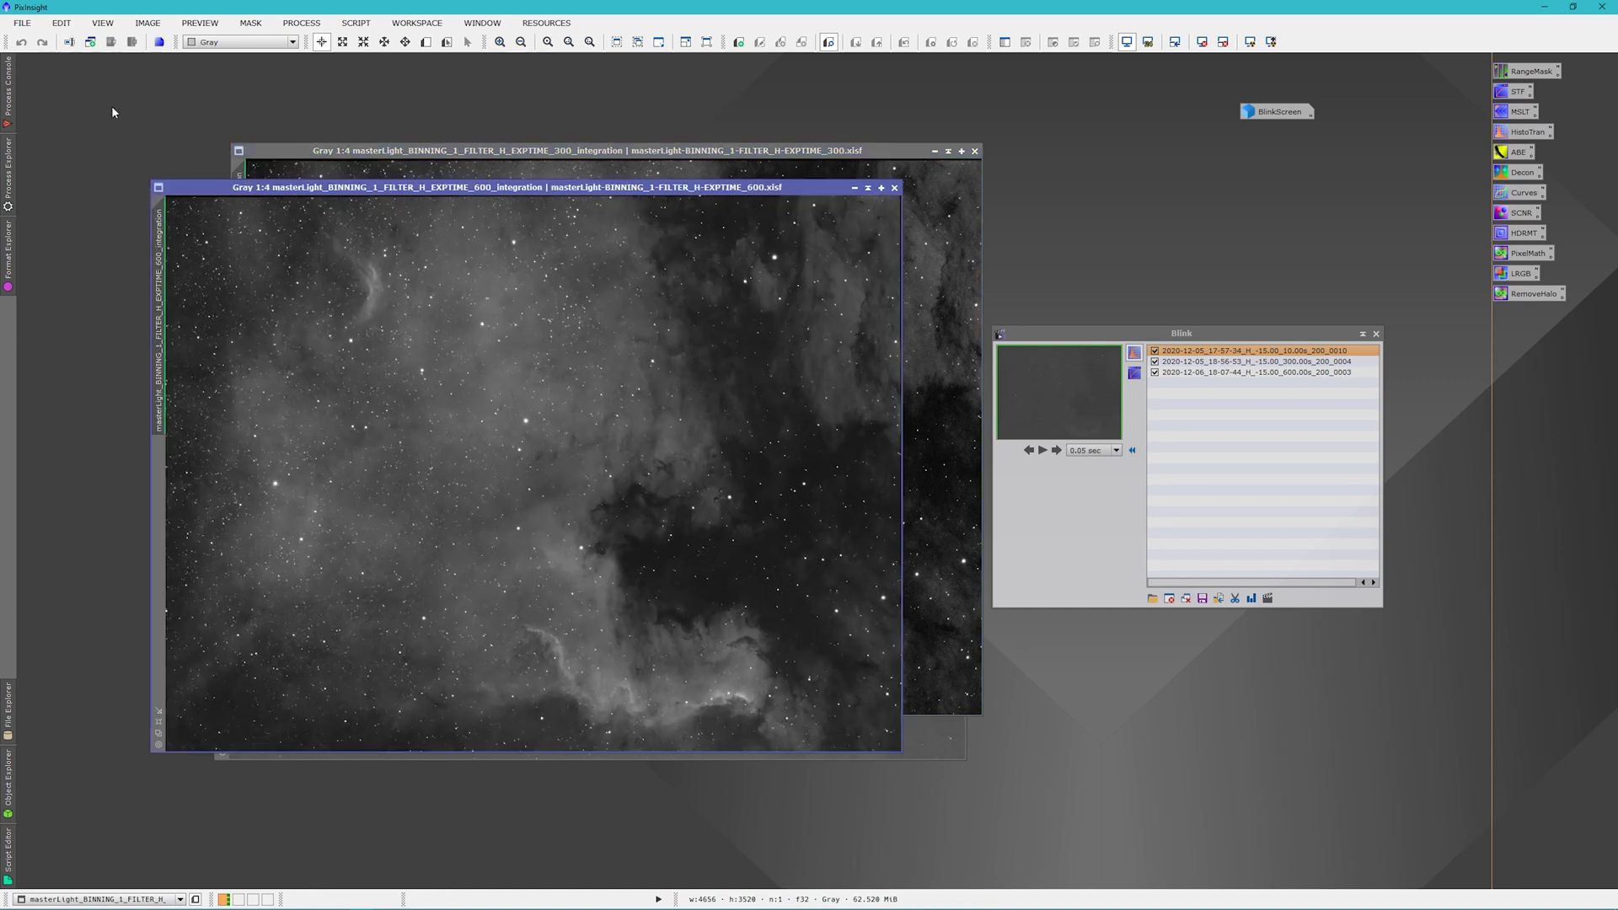
left_click_drag(485, 190, 429, 195)
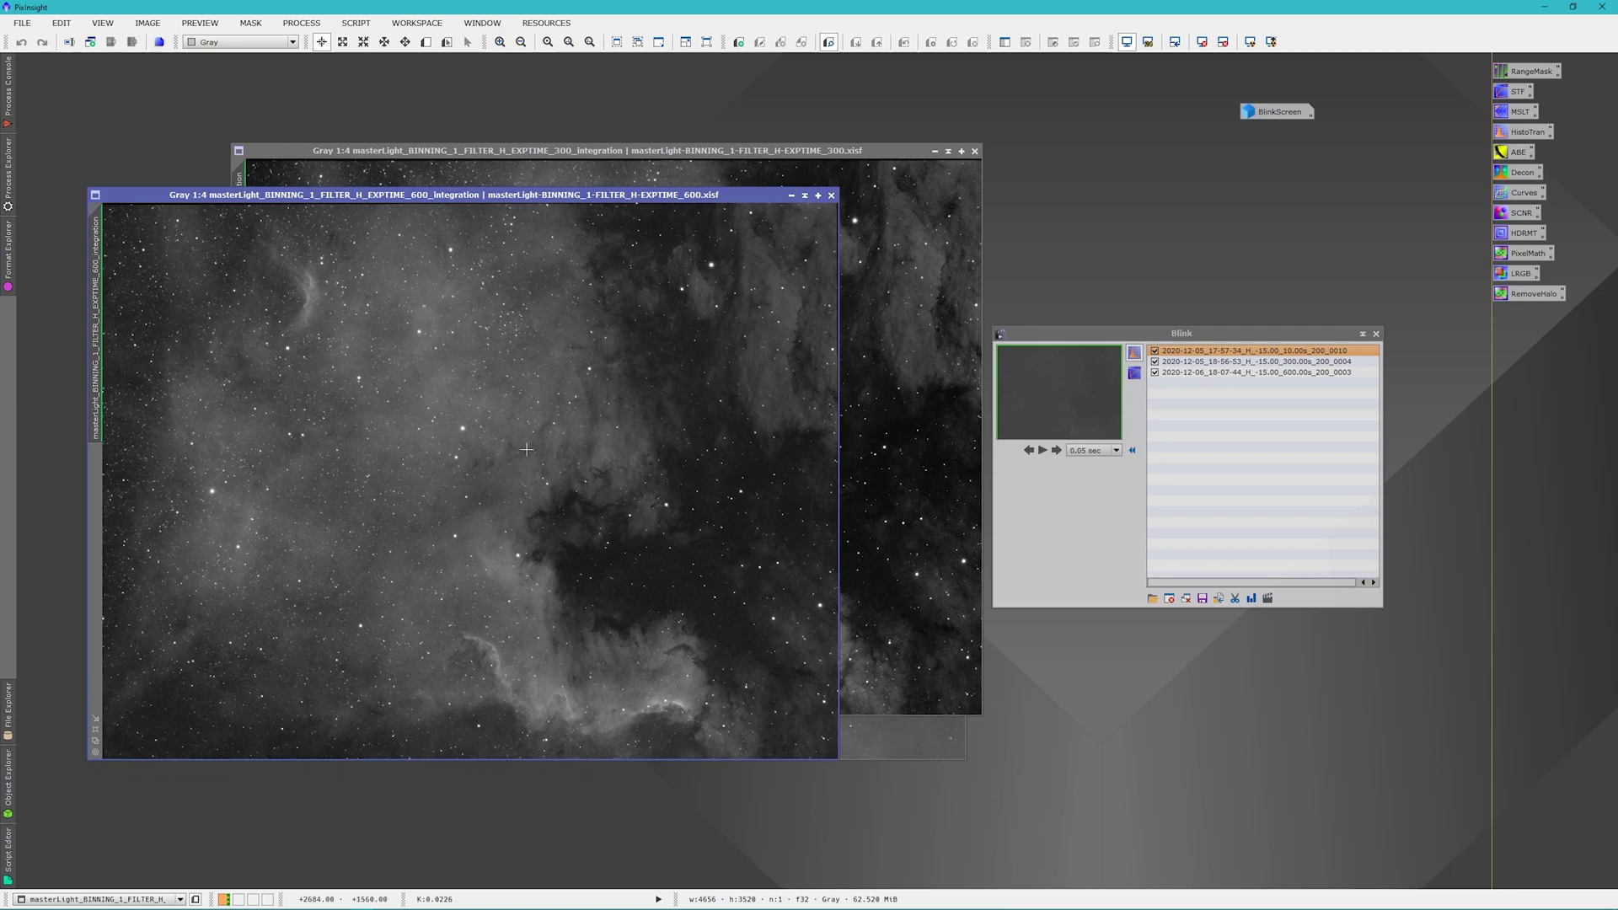
Place the 300-second master beside the 600-second master, with the Blink window collapsed and parked above them.
left_click(774, 153)
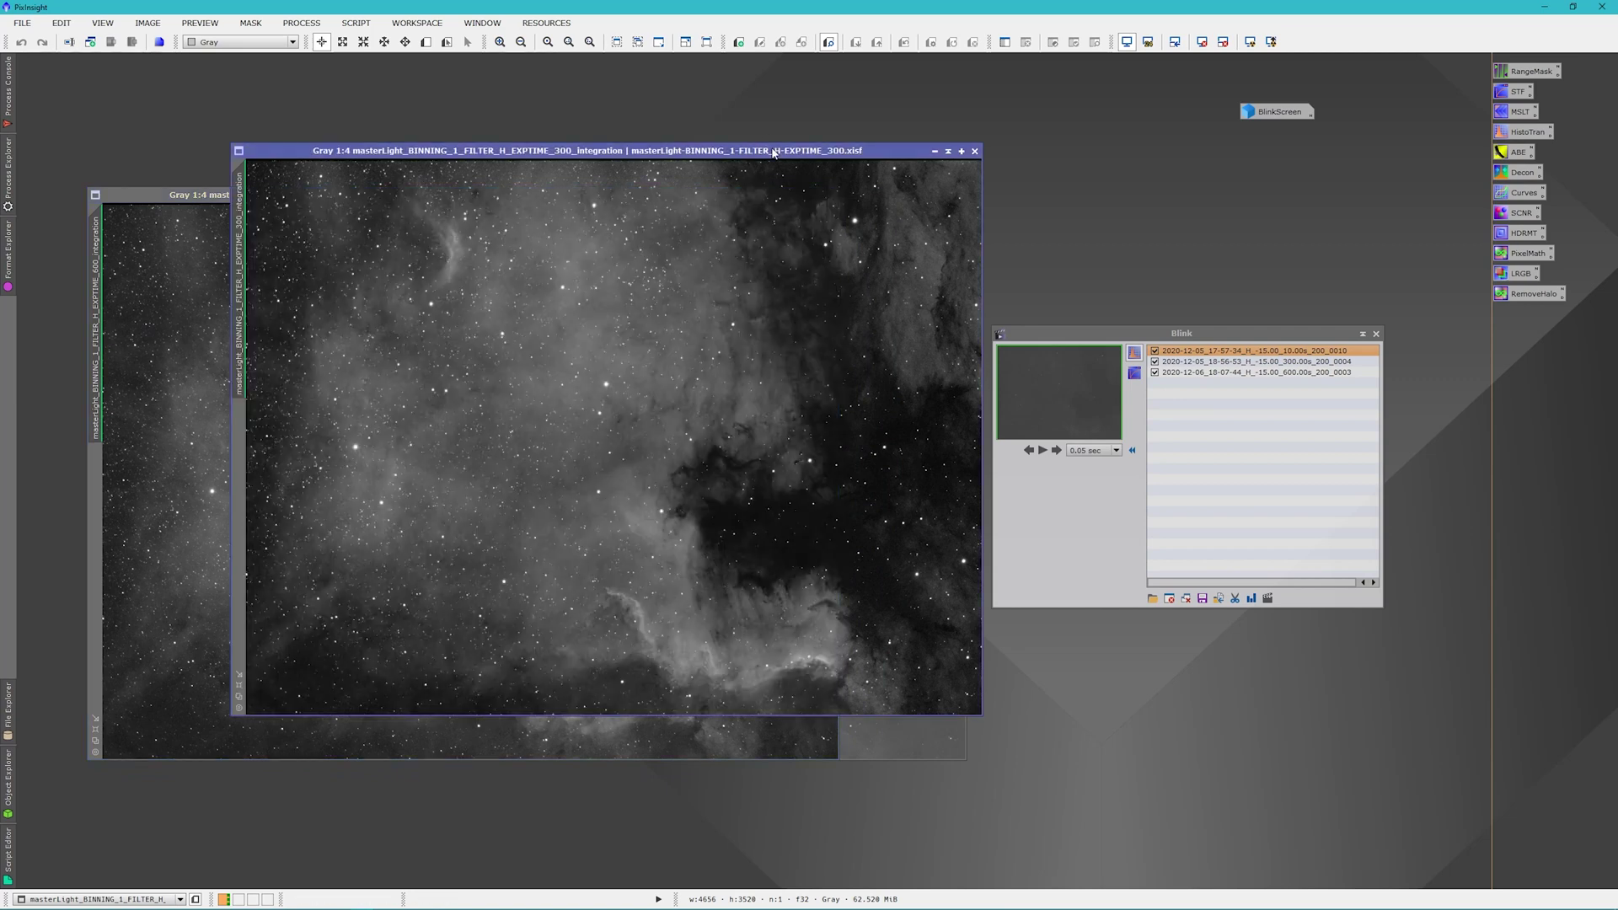
left_click_drag(773, 152, 1296, 196)
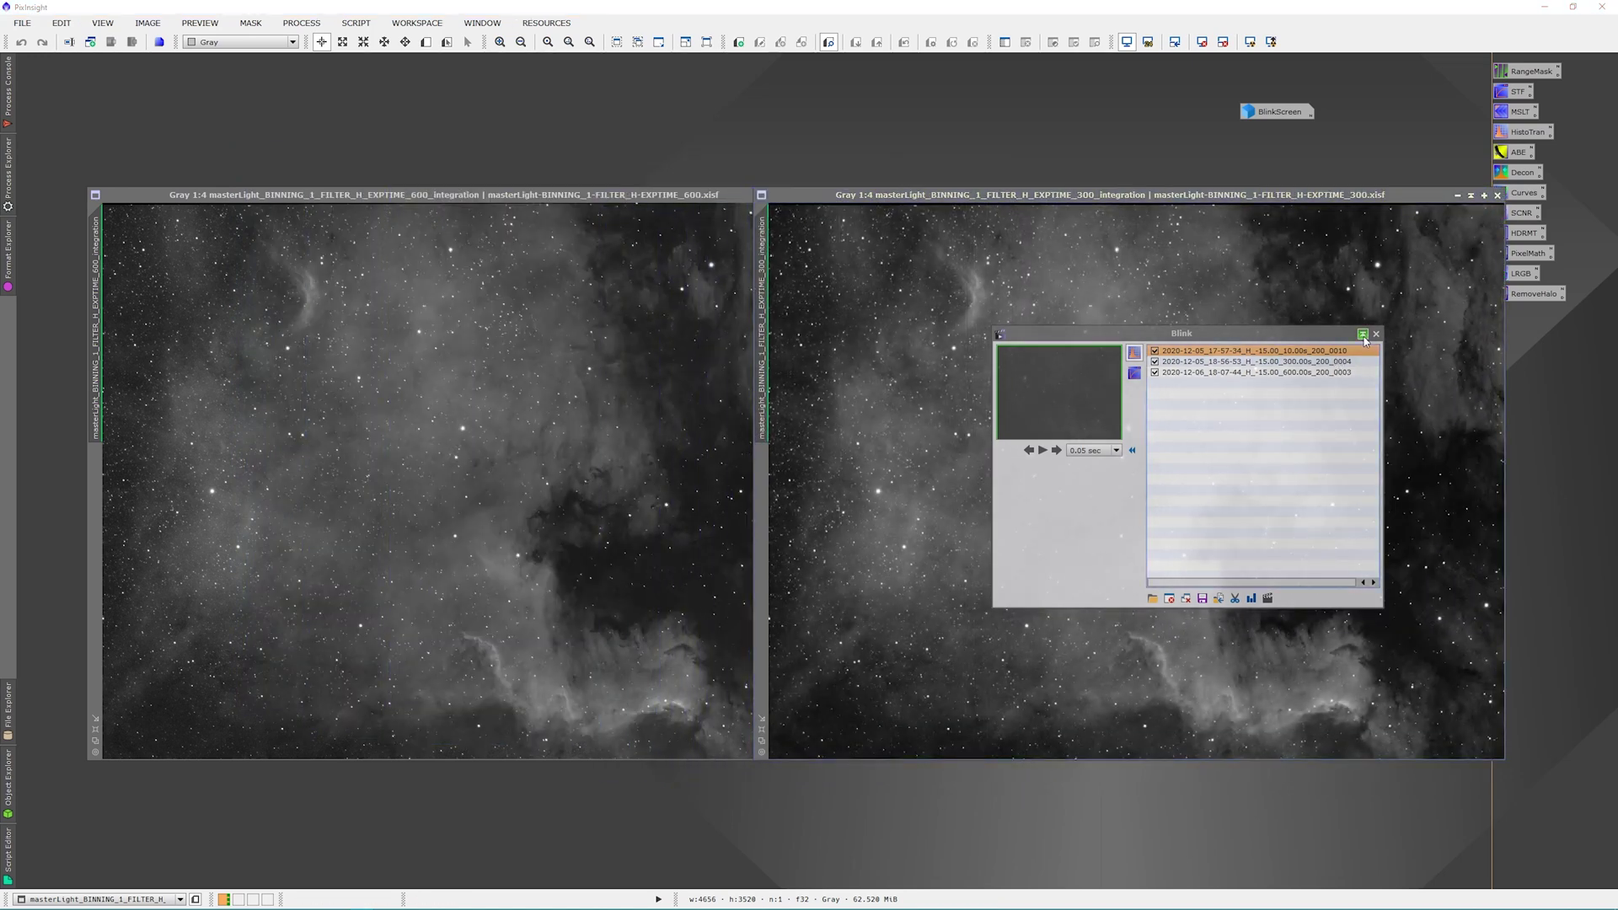
left_click(1363, 334)
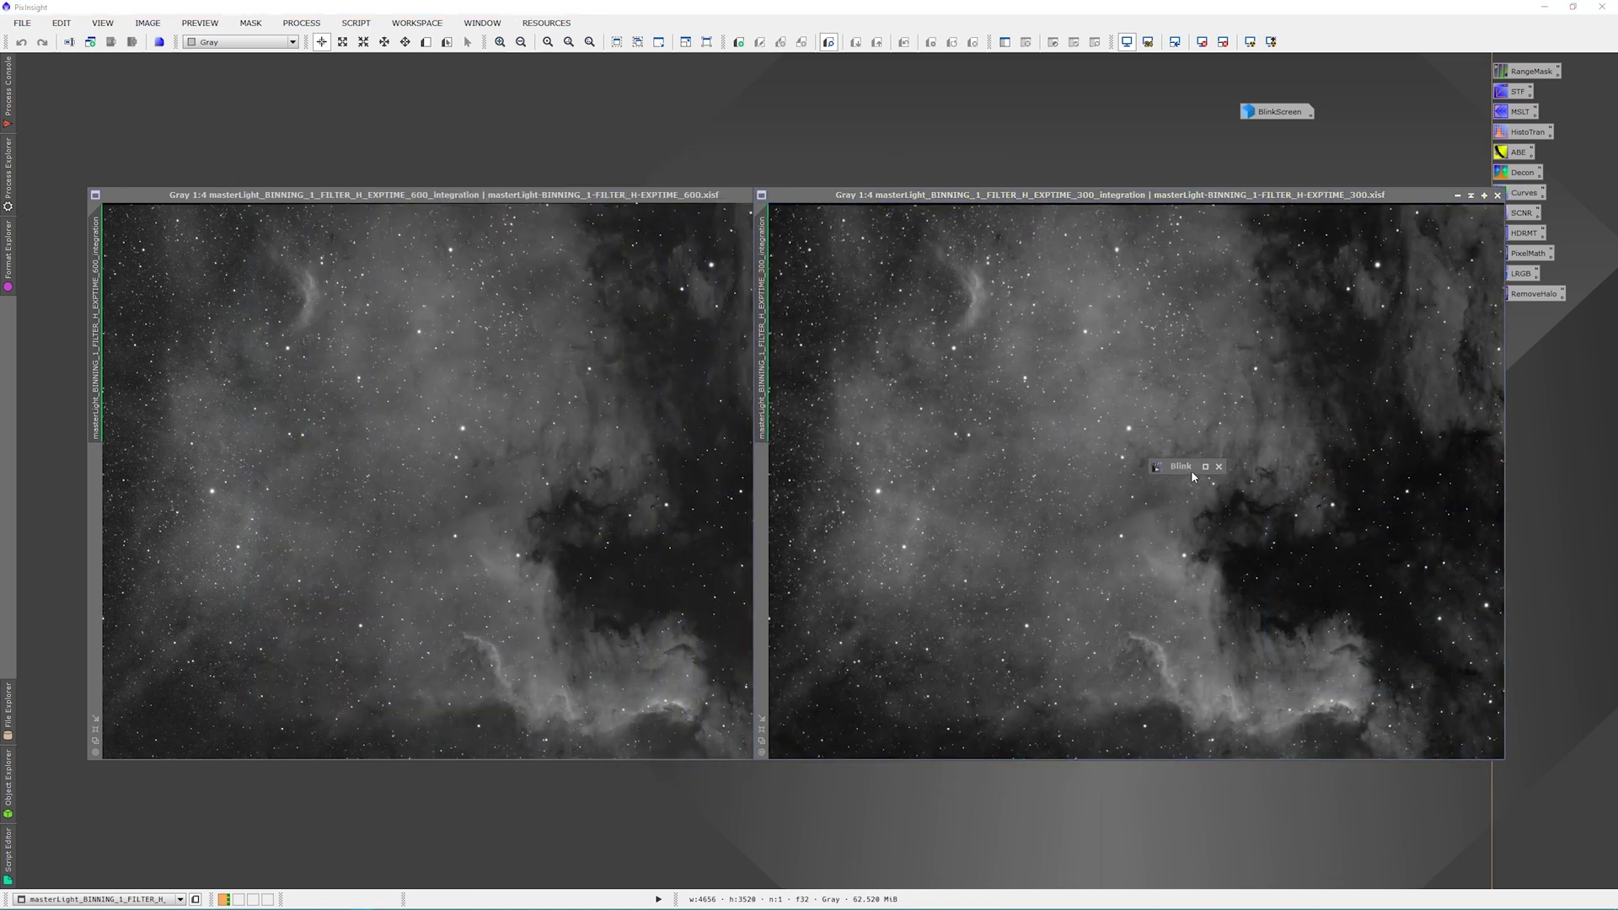
left_click_drag(1191, 470, 1147, 107)
left_click_drag(690, 196, 639, 196)
left_click_drag(954, 195, 1008, 238)
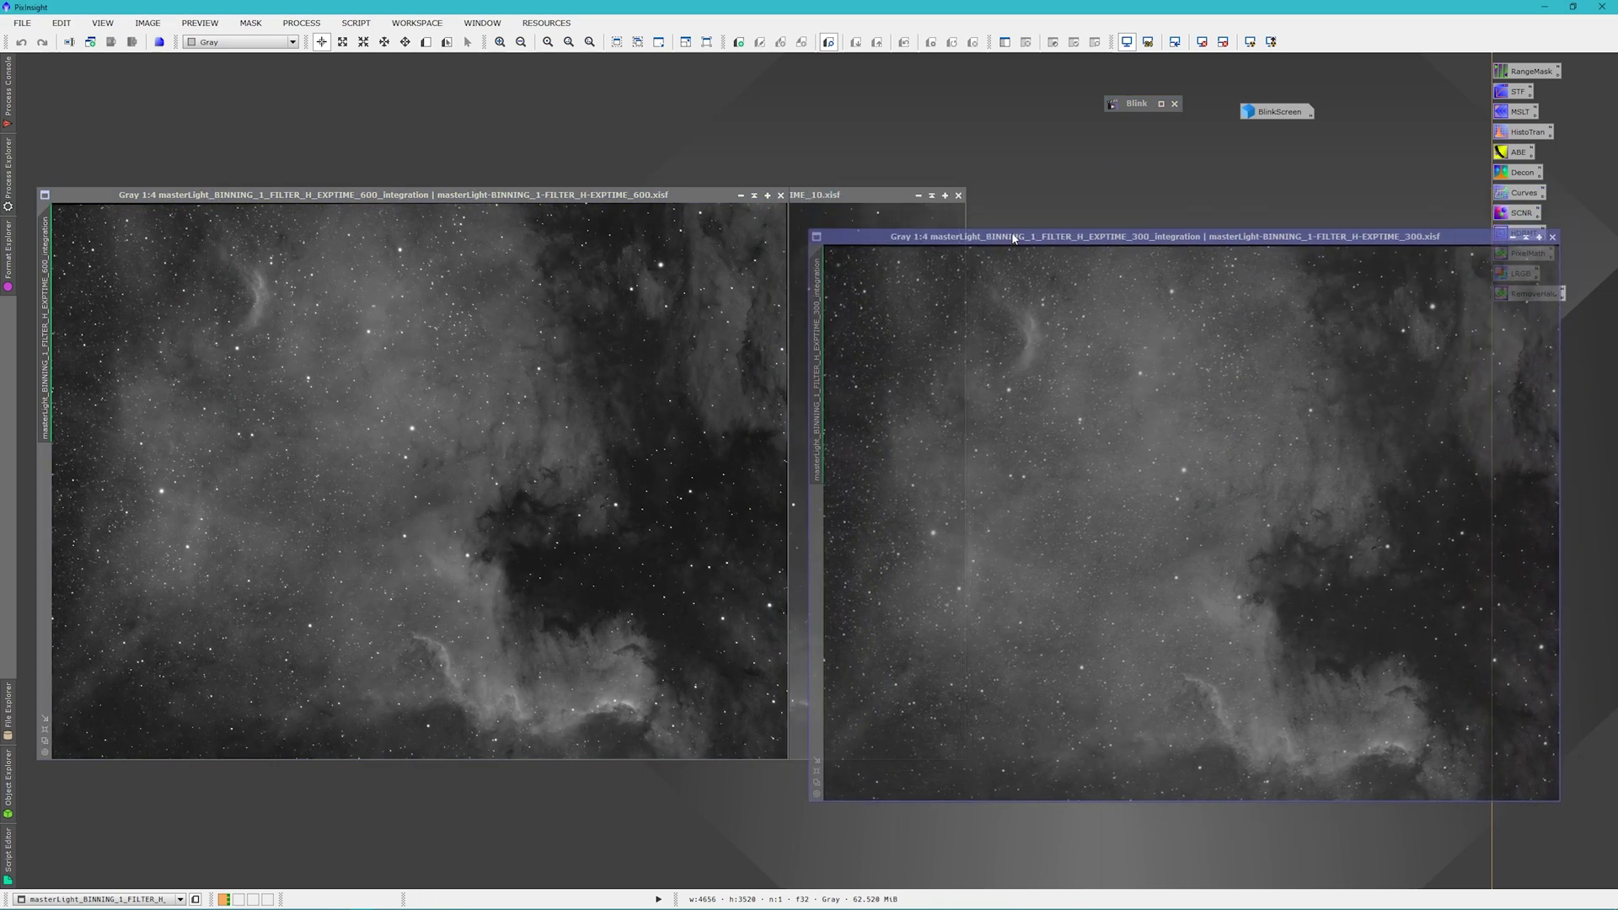
Collapse the 10-second master to its title bar and park it in the free space above the other images.
left_click(884, 197)
left_click_drag(884, 203, 958, 73)
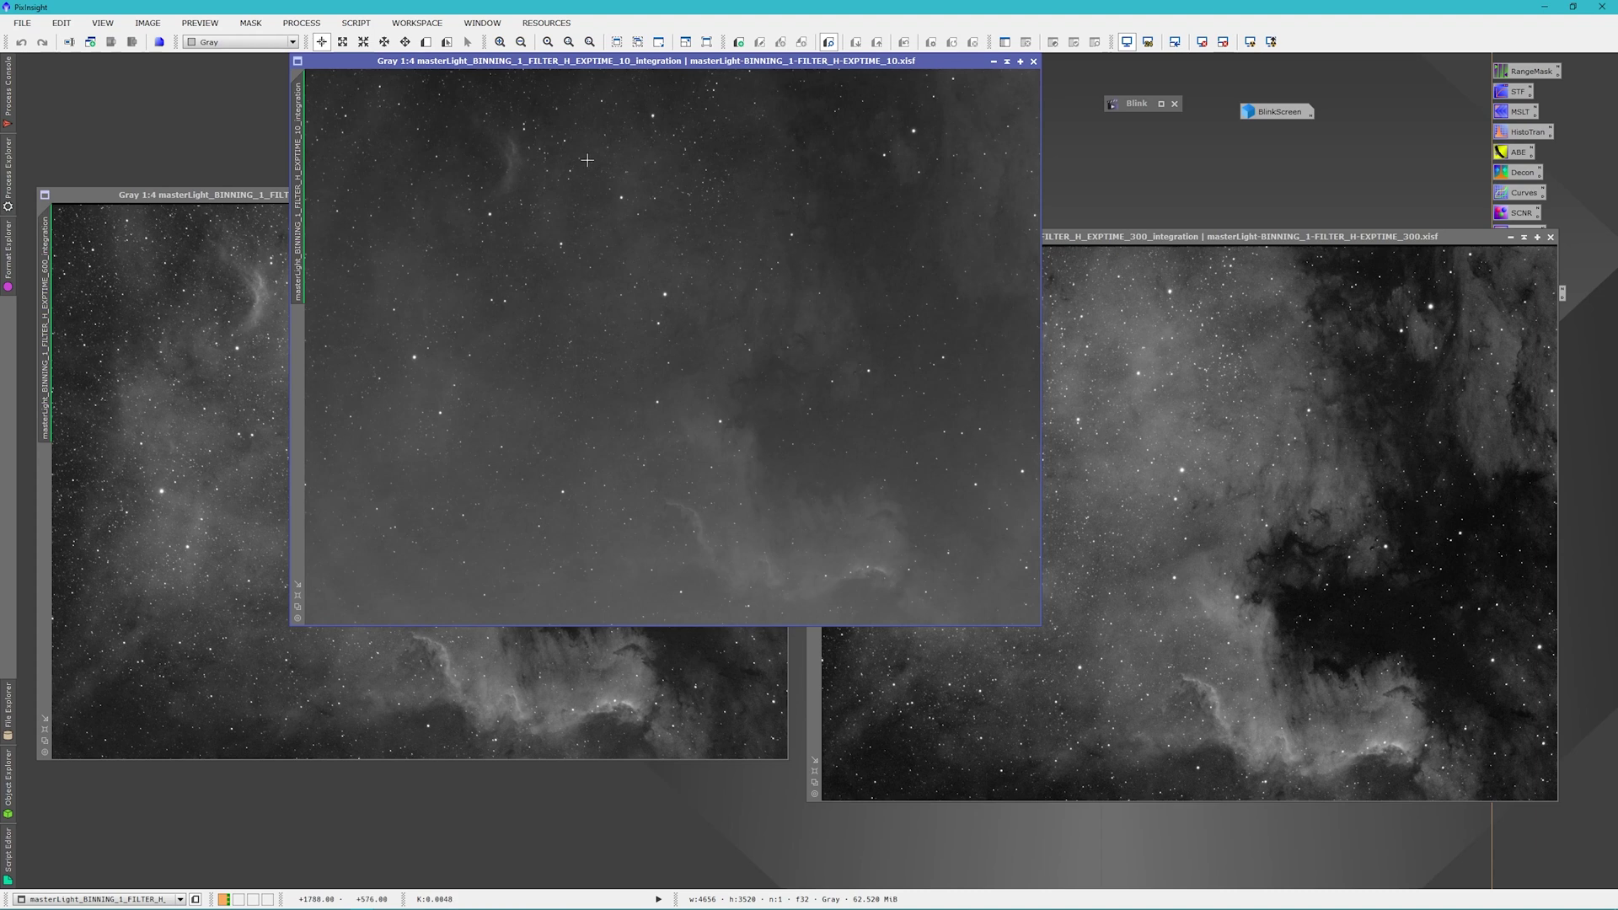
left_click(1008, 61)
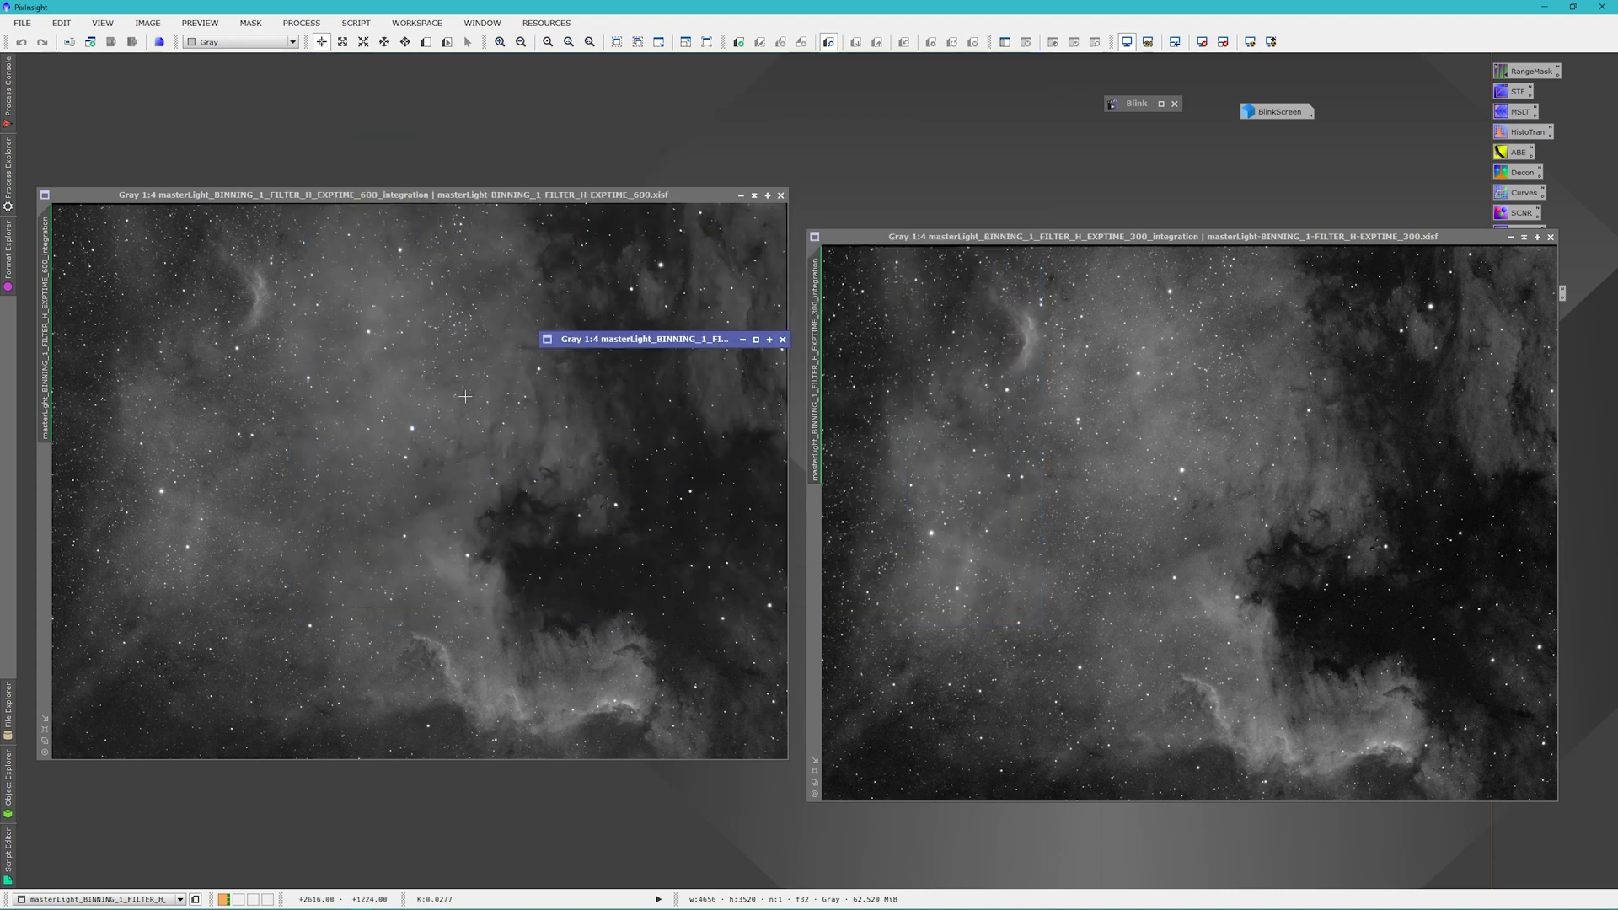
left_click_drag(640, 340, 549, 105)
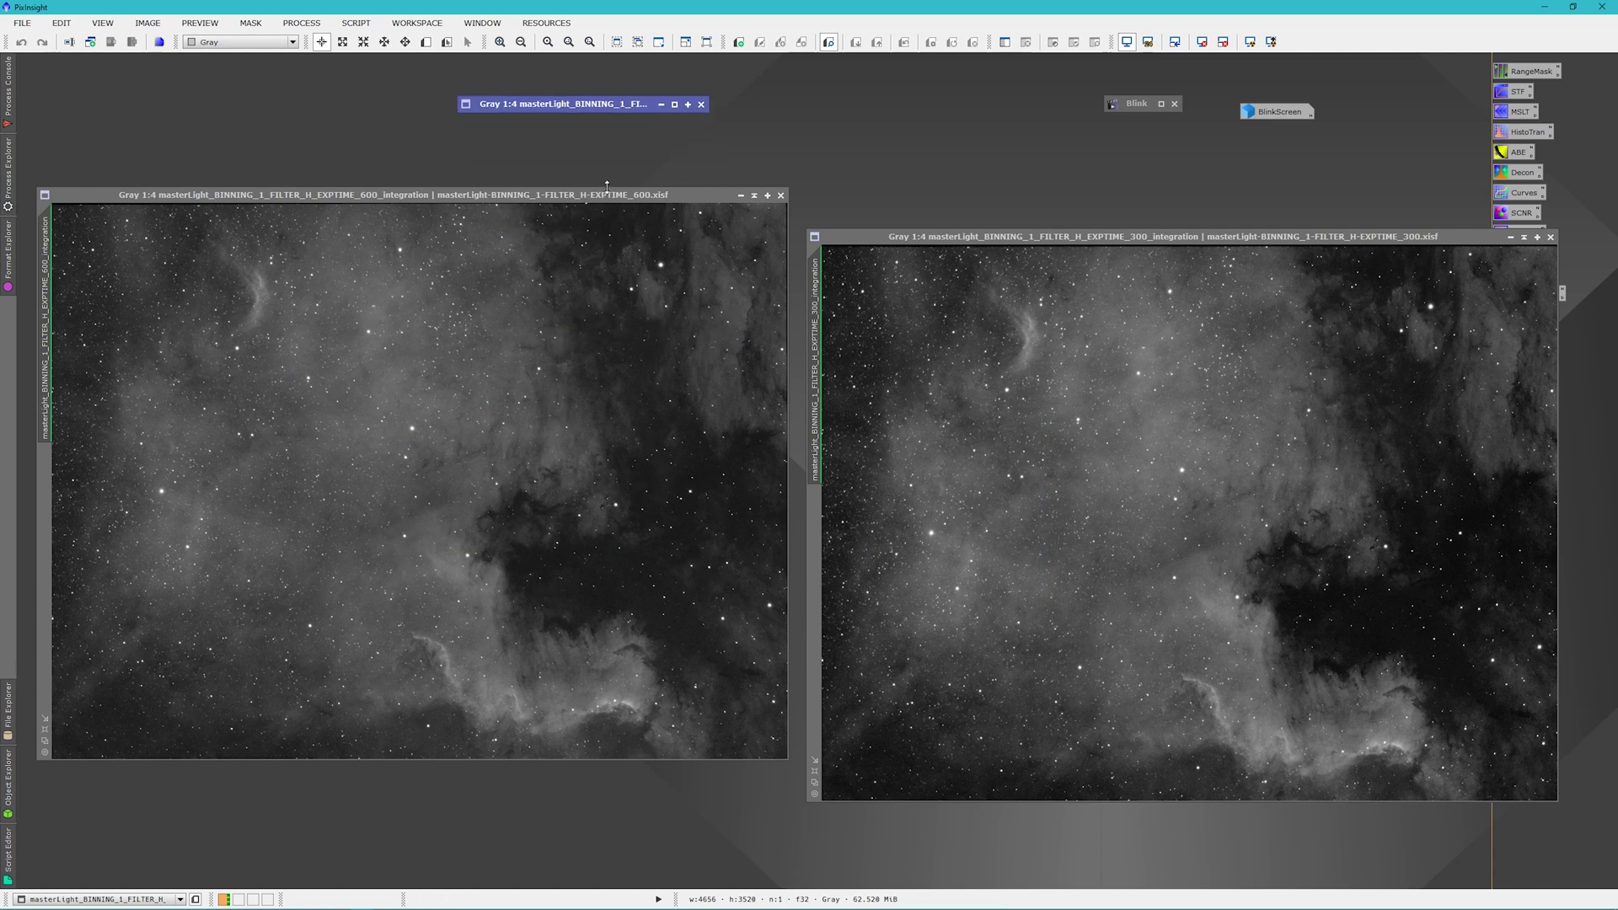
Align the 600-second master's window level with the 300-second master's window for a side-by-side comparison.
left_click_drag(606, 192, 624, 235)
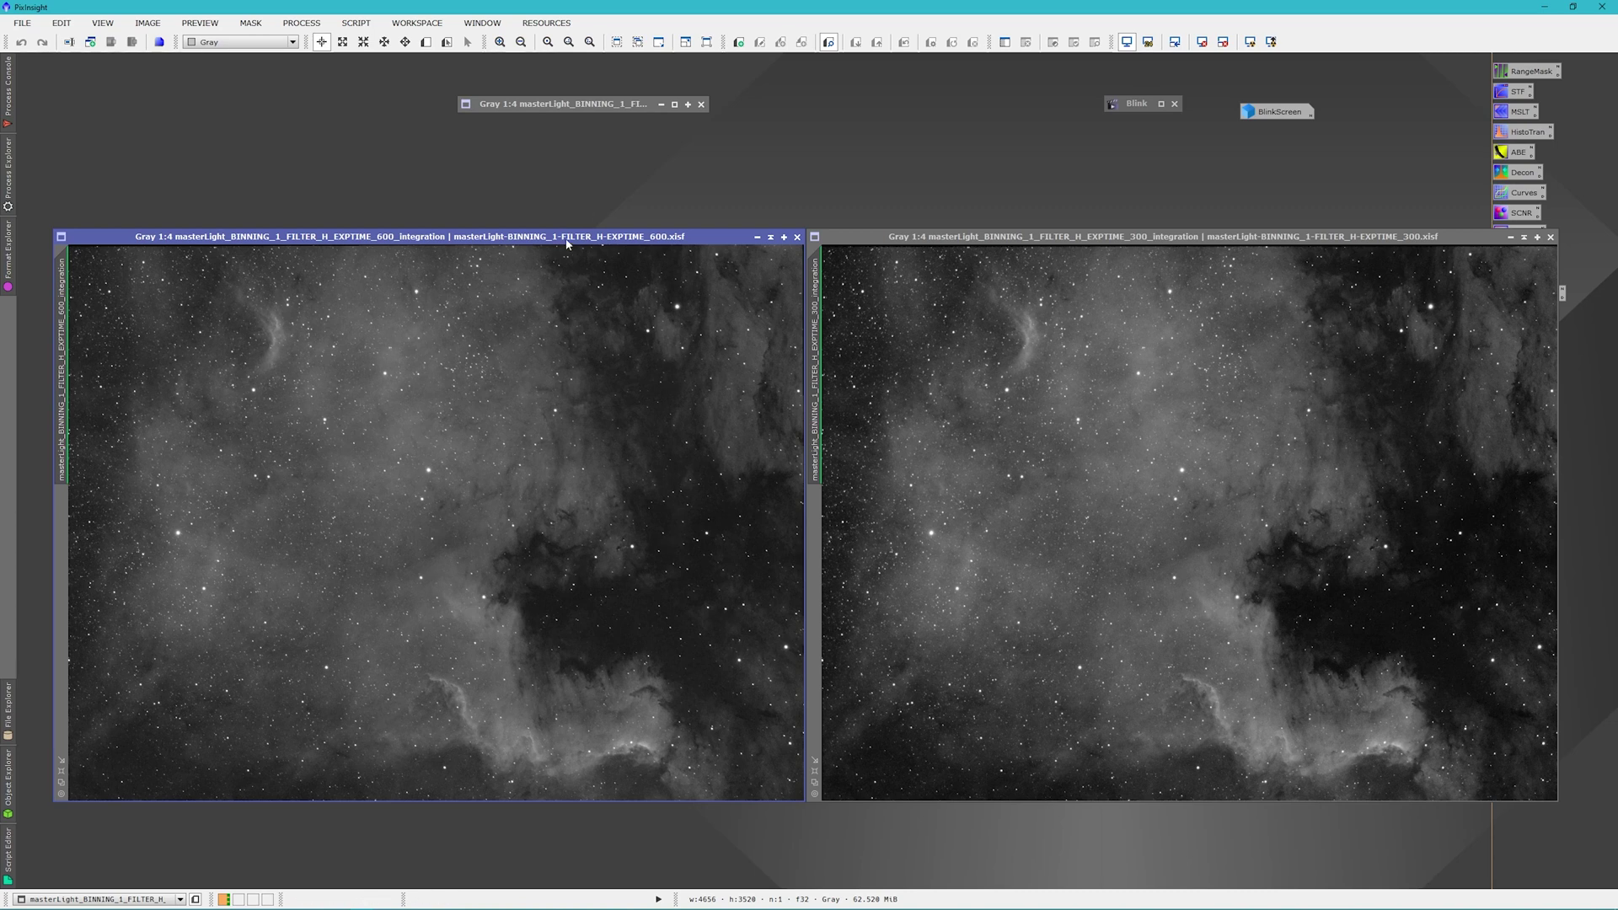
left_click_drag(553, 238, 555, 237)
left_click(1151, 422)
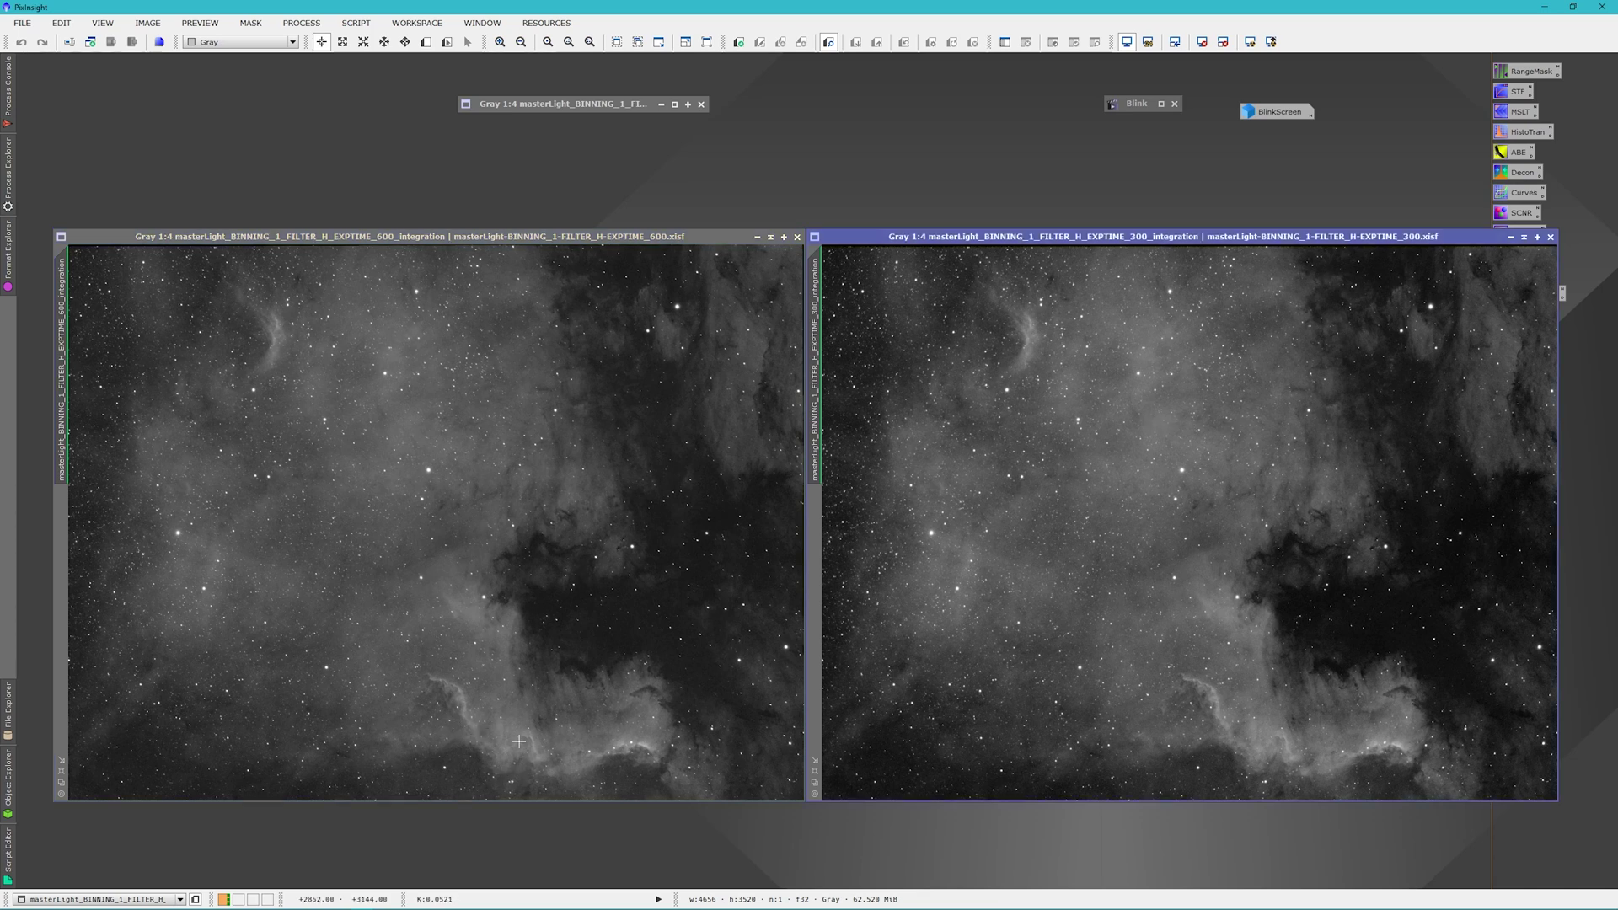
Magnify the 600-second master to 1:1 on the bright nebula ridge in the lower part of the image.
left_click(607, 745)
key("ctrl+plus")
key("ctrl+plus")
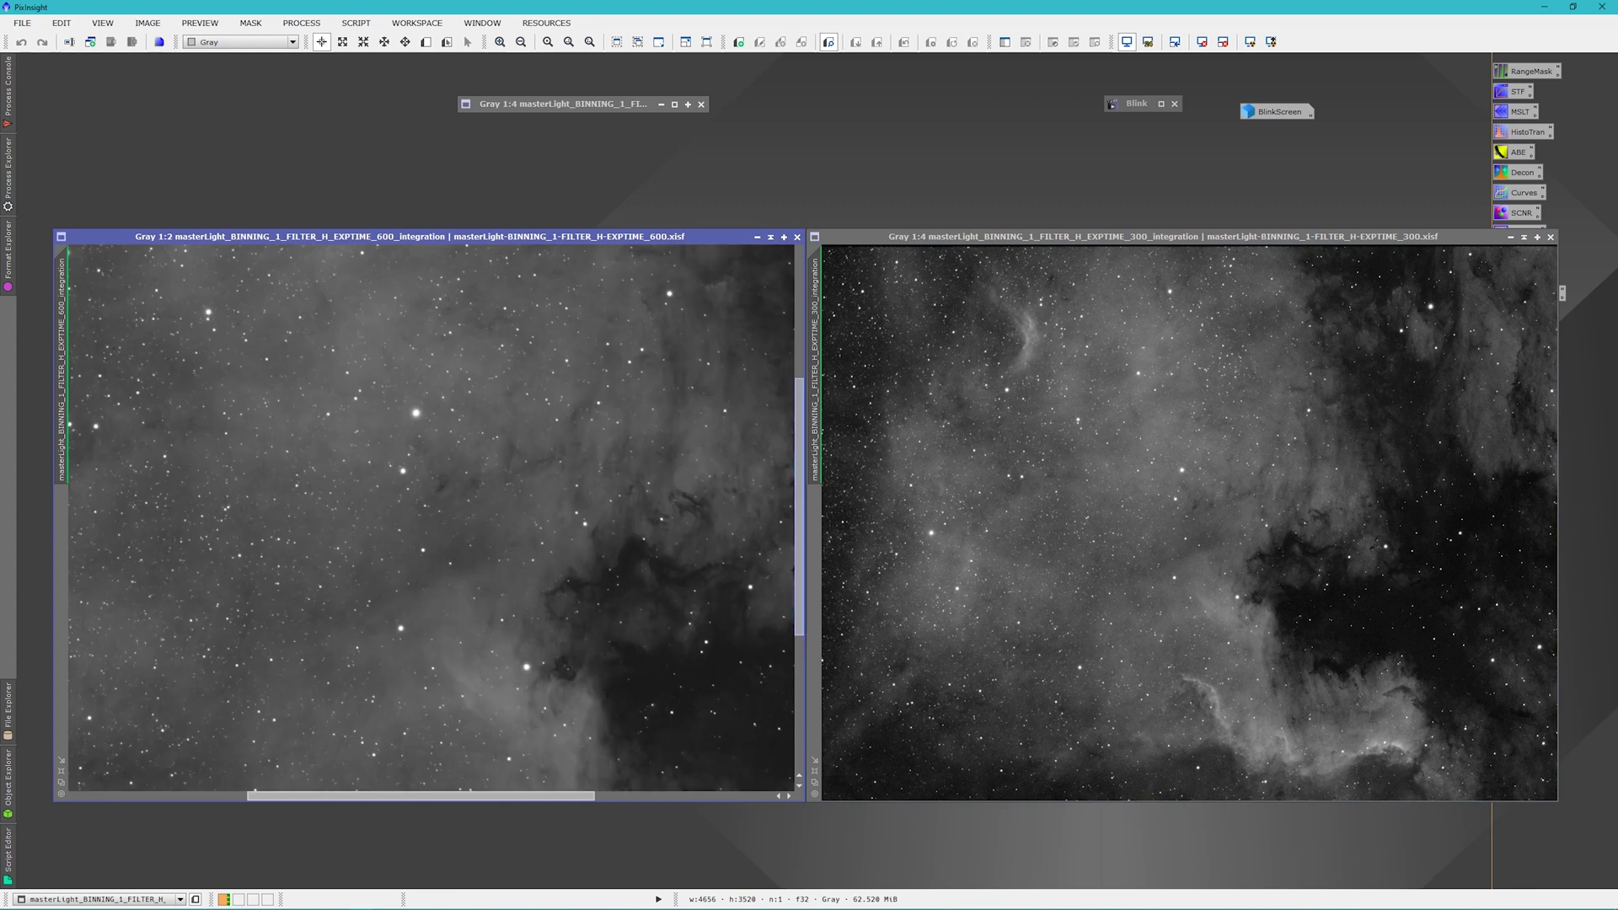
left_click_drag(796, 528, 799, 717)
key("ctrl+plus")
Magnify the 300-second master to 1:1 on the same nebula ridge as in the 600-second master.
left_click(1432, 564)
key("ctrl+plus")
key("ctrl+plus")
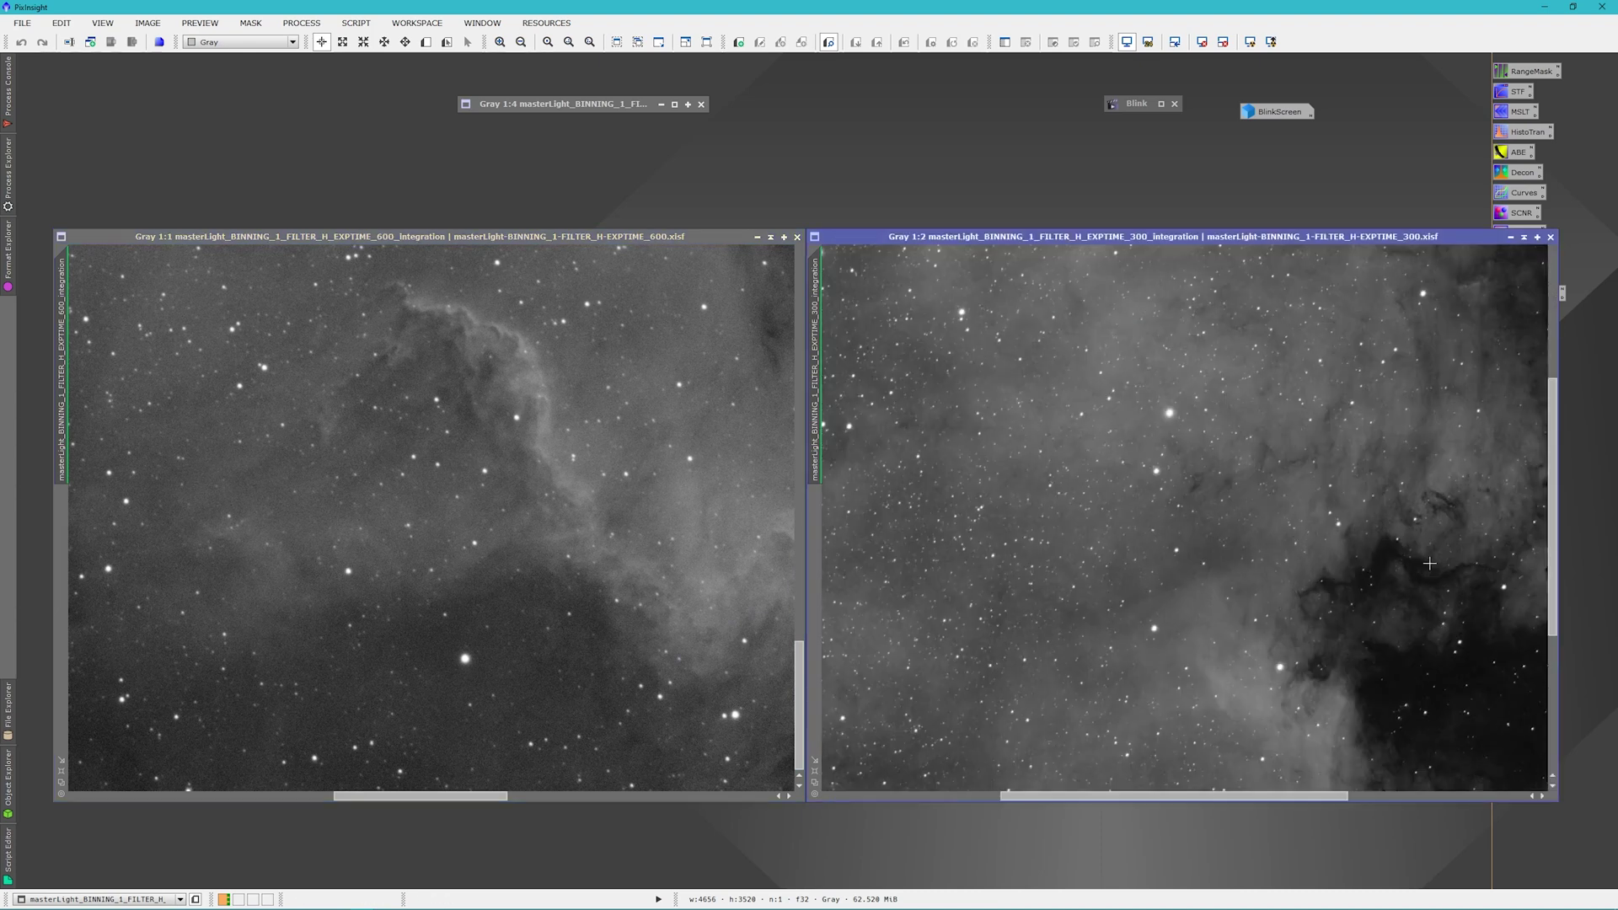
left_click_drag(1556, 528, 1581, 718)
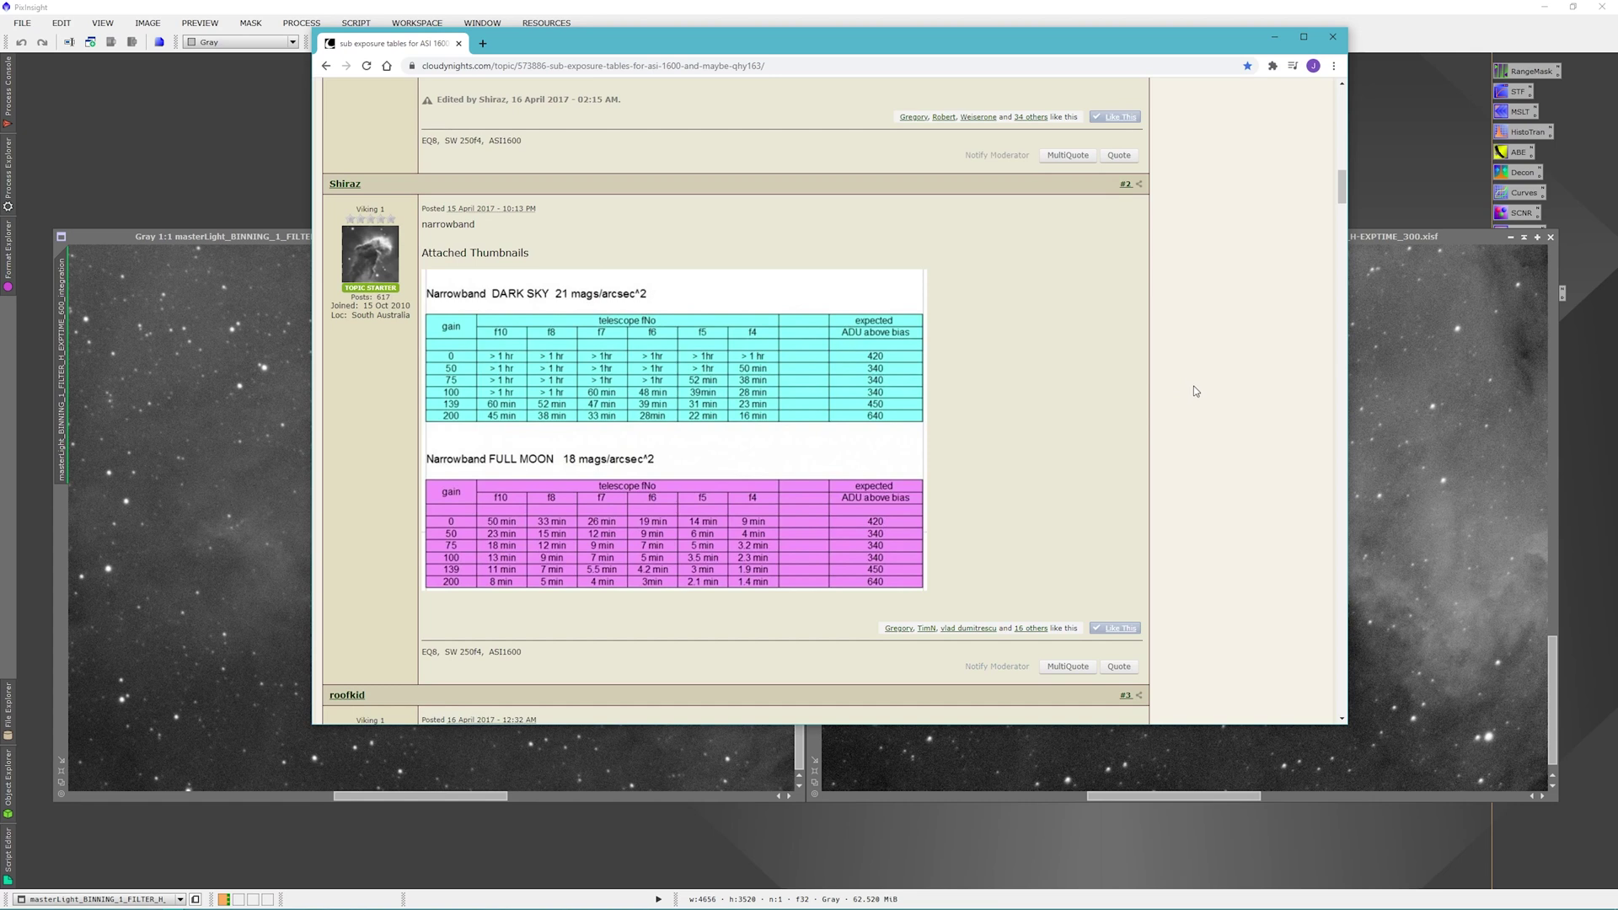
Switch back from the browser to PixInsight and compare the nebula detail in the 600-second and 300-second masters.
left_click(240, 238)
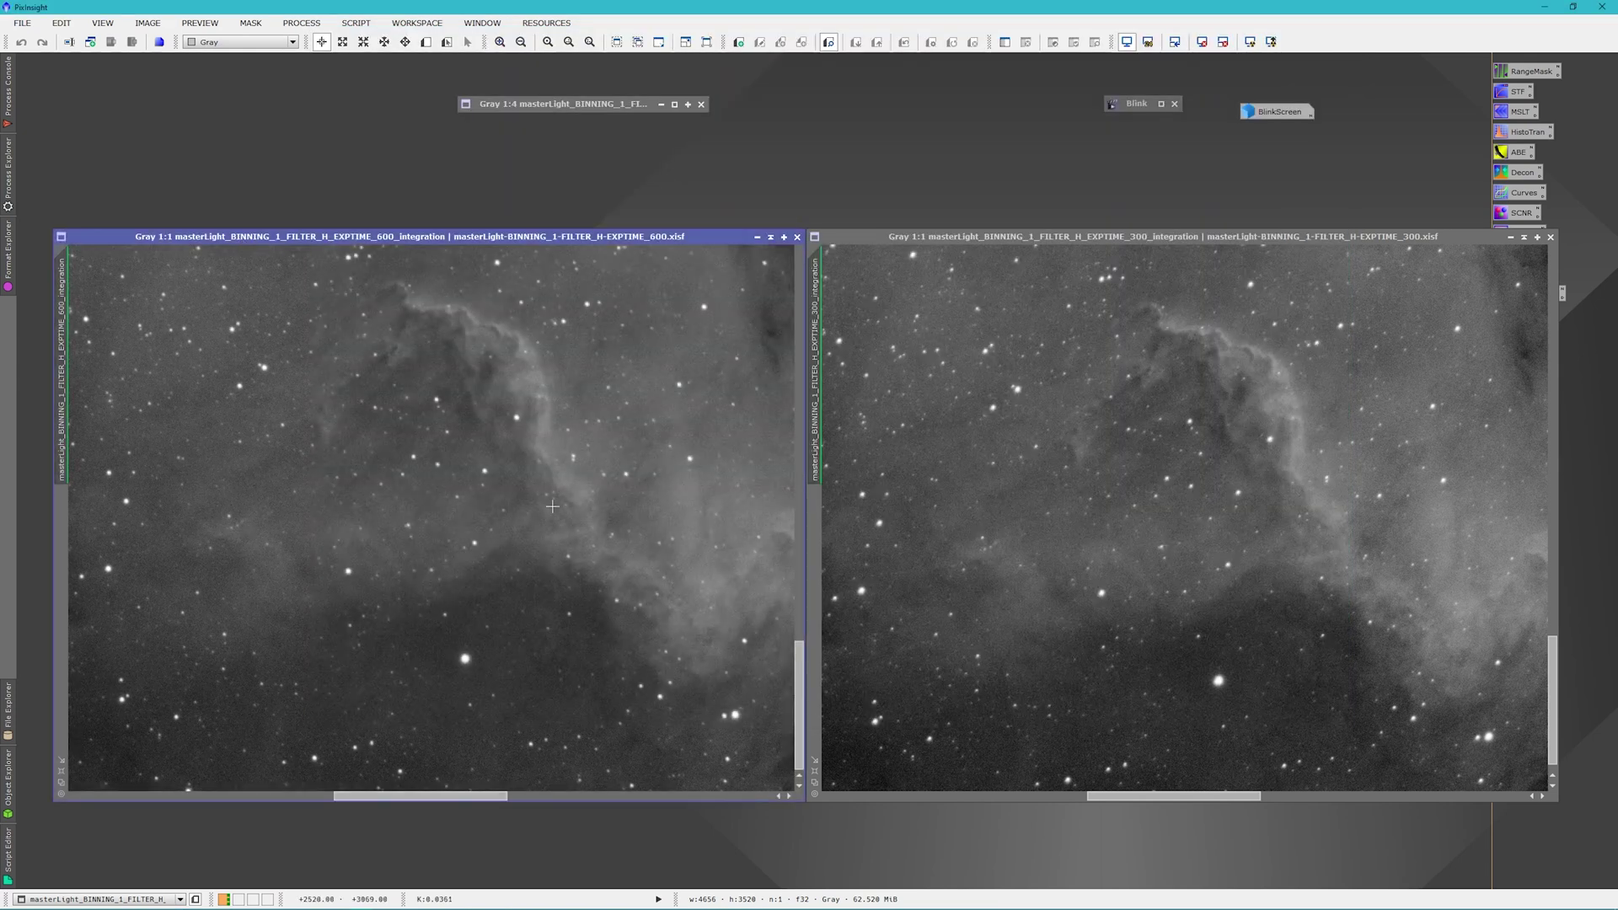
left_click(1211, 239)
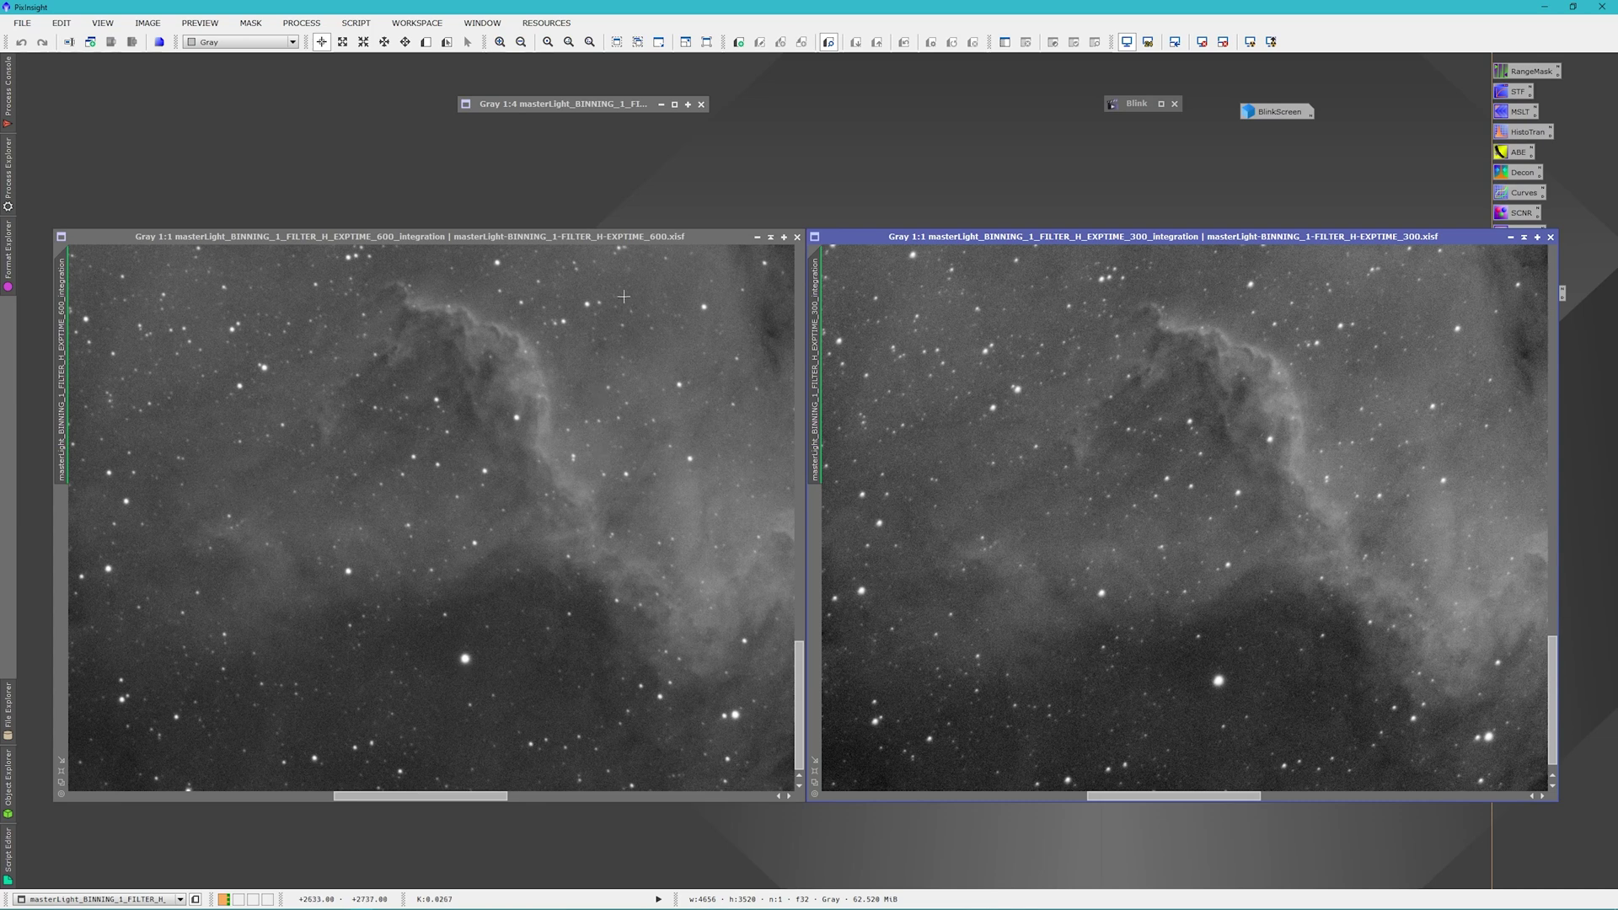
left_click(704, 237)
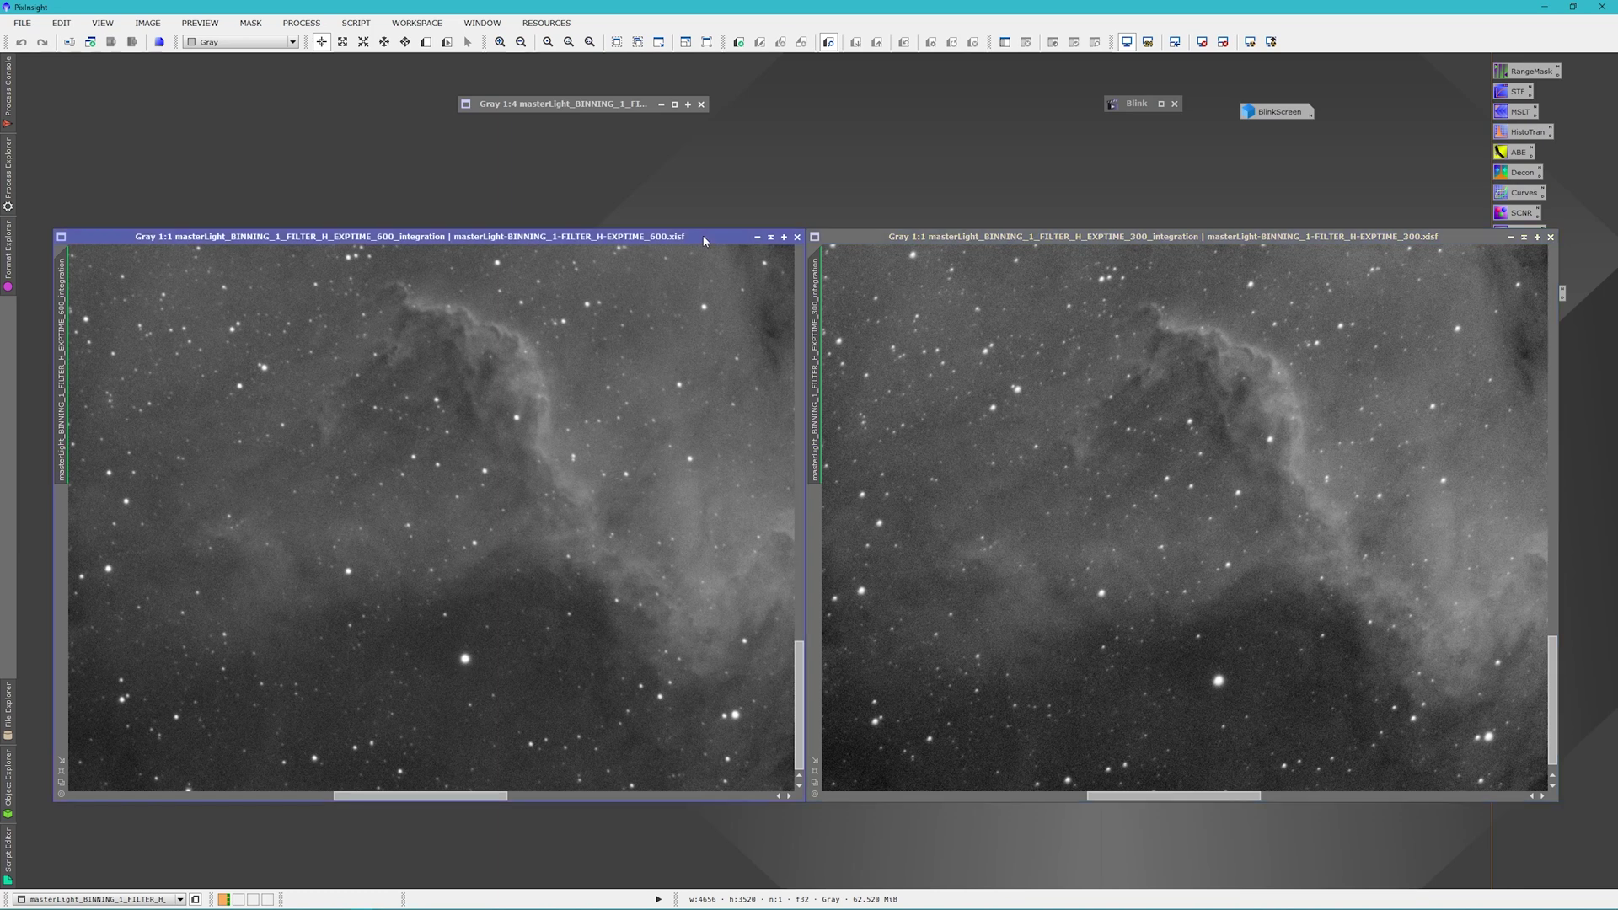